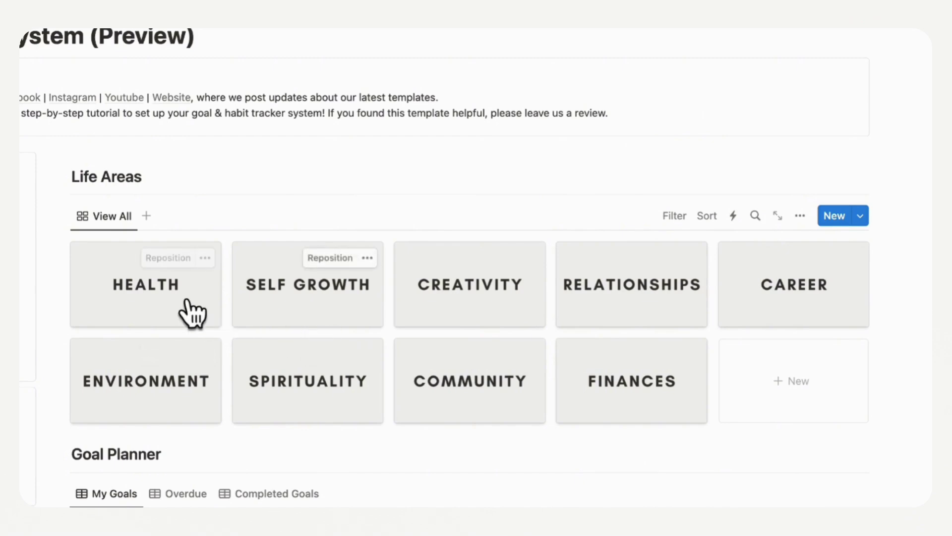
# - Open the Health life area from the dashboard and add a new Life Area Reflection to it
pyautogui.scroll(-5, 211, 298)
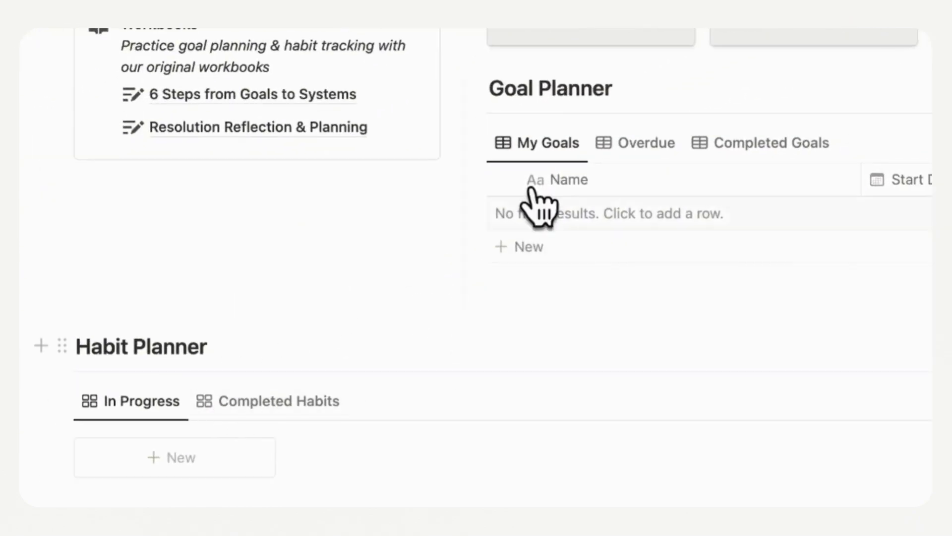
pyautogui.scroll(-5, 680, 298)
pyautogui.scroll(-3, 680, 298)
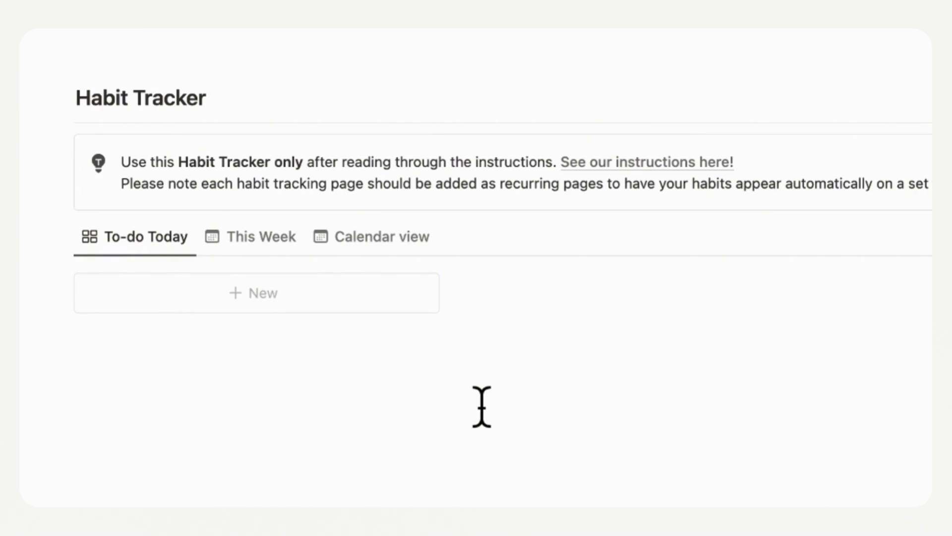
pyautogui.scroll(10, 544, 357)
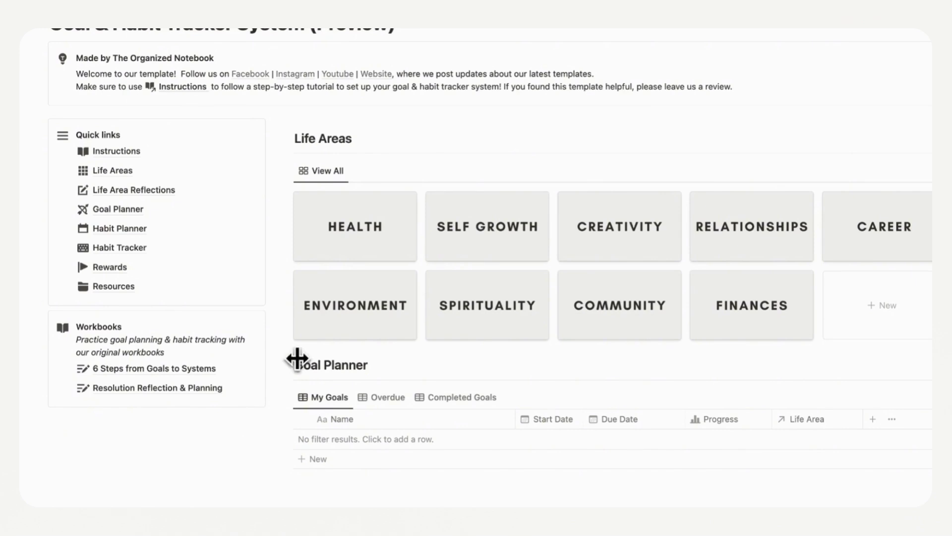
pyautogui.click(376, 249)
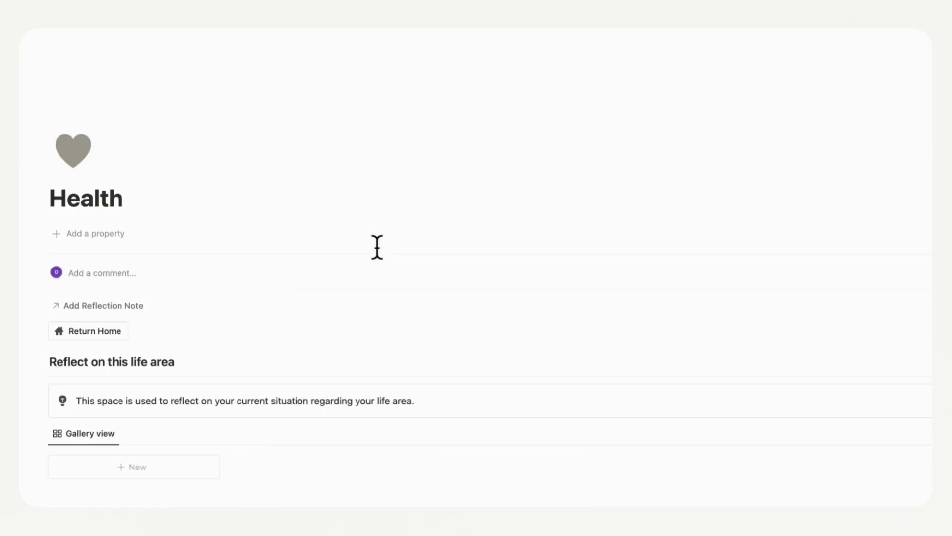
pyautogui.scroll(-10, 377, 246)
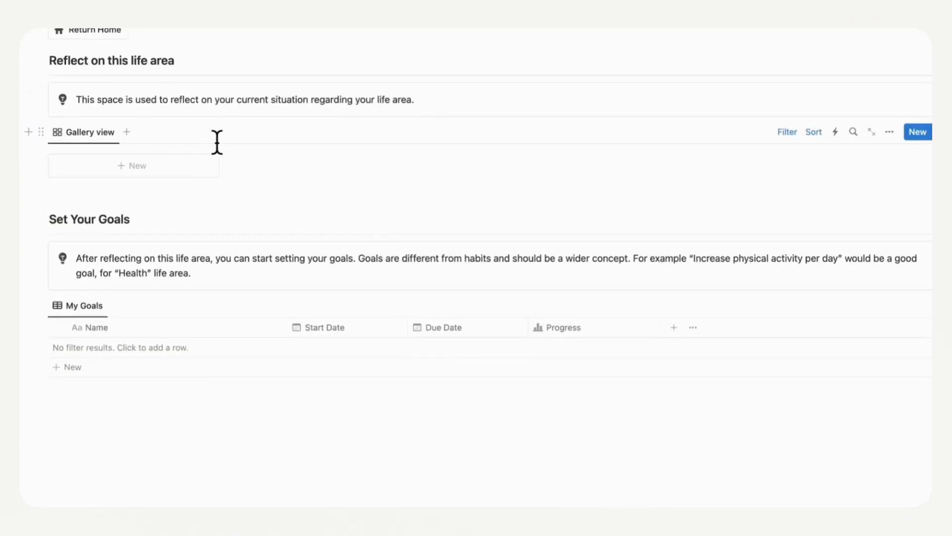
pyautogui.click(150, 171)
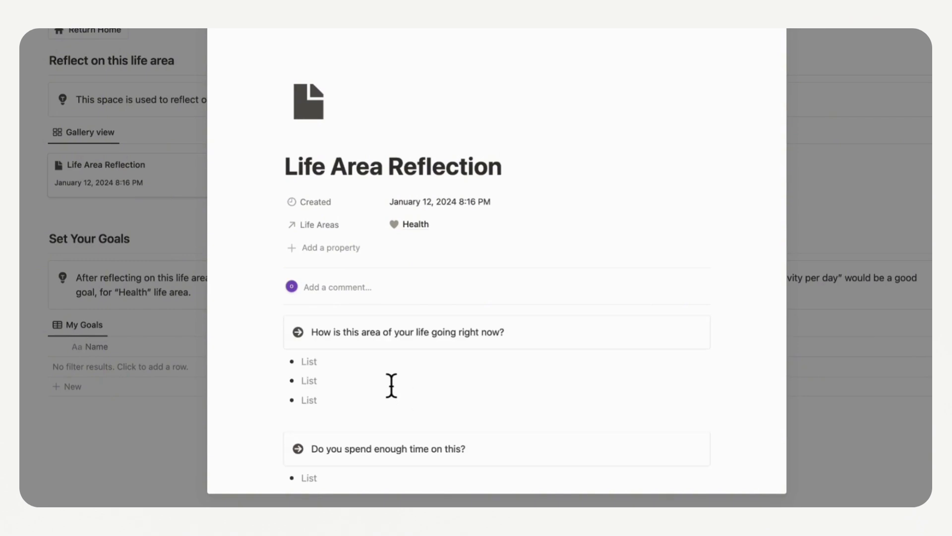
# - Read through the question prompts on the Life Area Reflection page, then close it
pyautogui.scroll(-1, 391, 386)
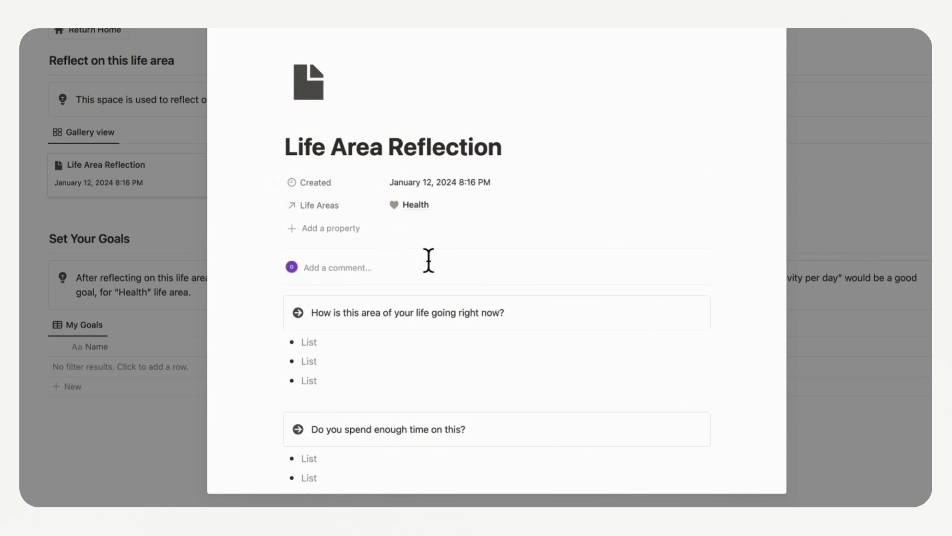
pyautogui.scroll(-3, 422, 270)
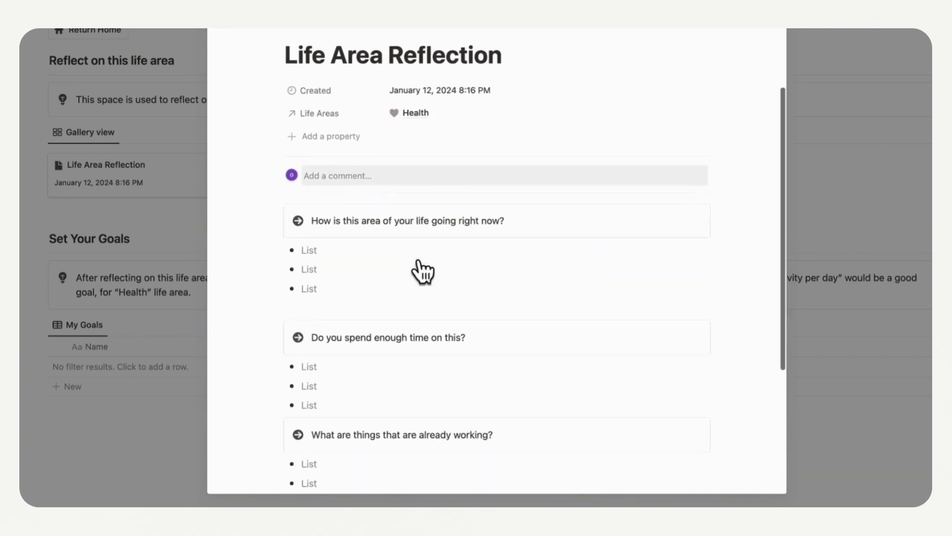
pyautogui.scroll(-2, 435, 256)
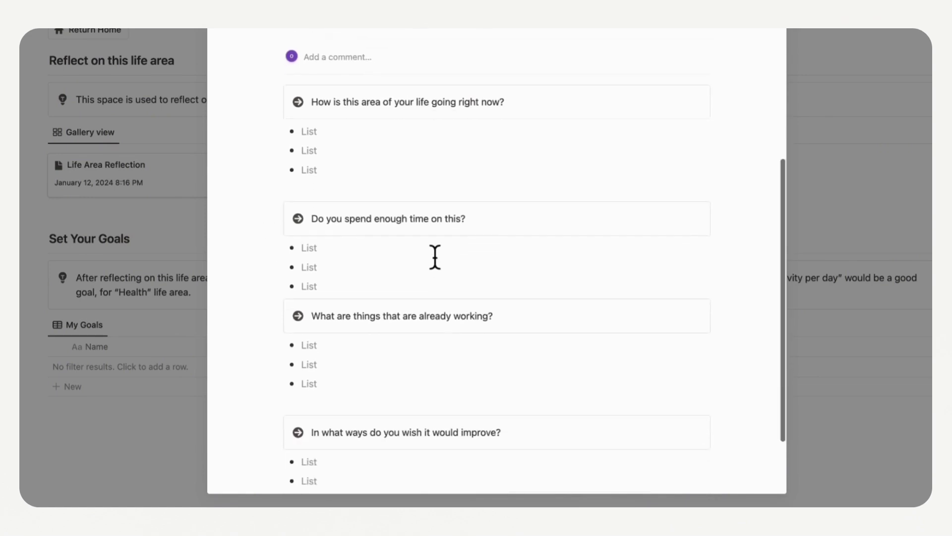
pyautogui.scroll(-3, 434, 255)
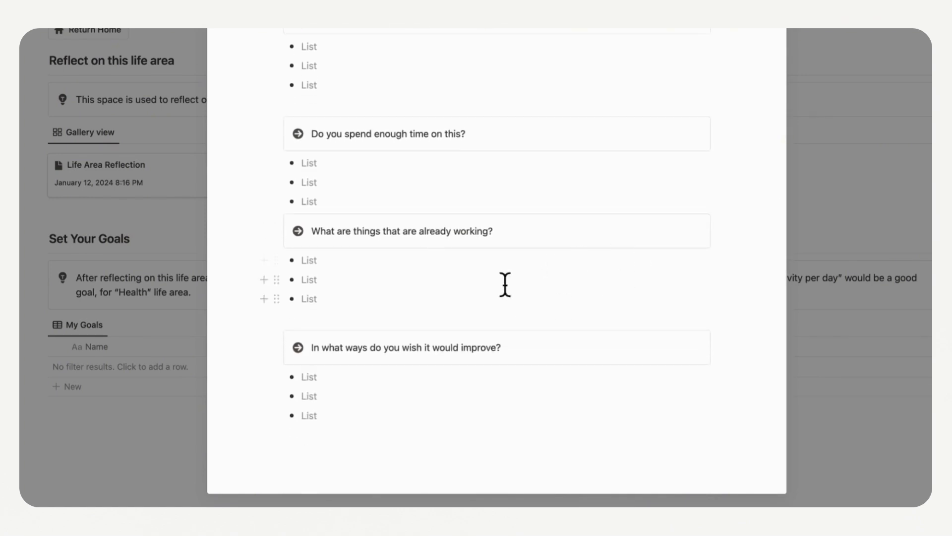
pyautogui.click(807, 199)
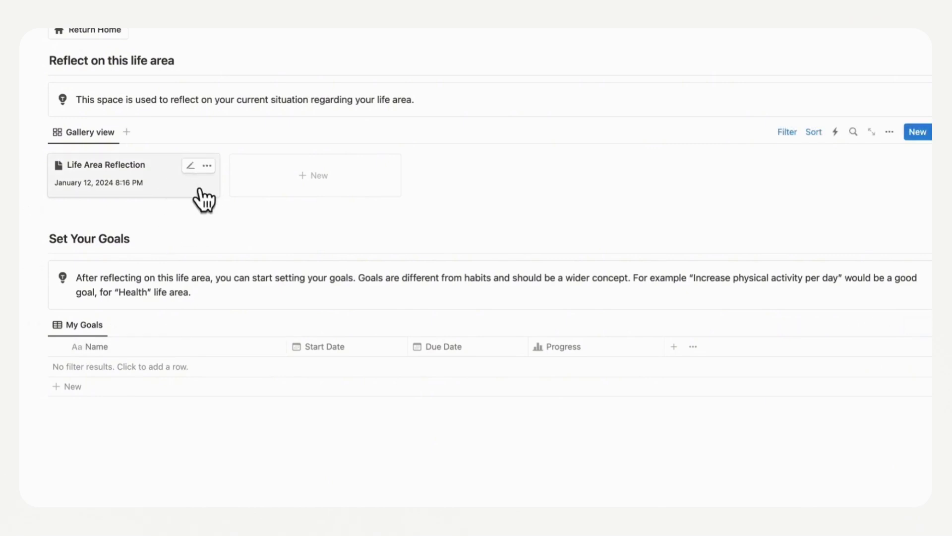
# - Add a goal named "Increase Physical Activity Everyday" to the Health page's My Goals table
pyautogui.click(175, 385)
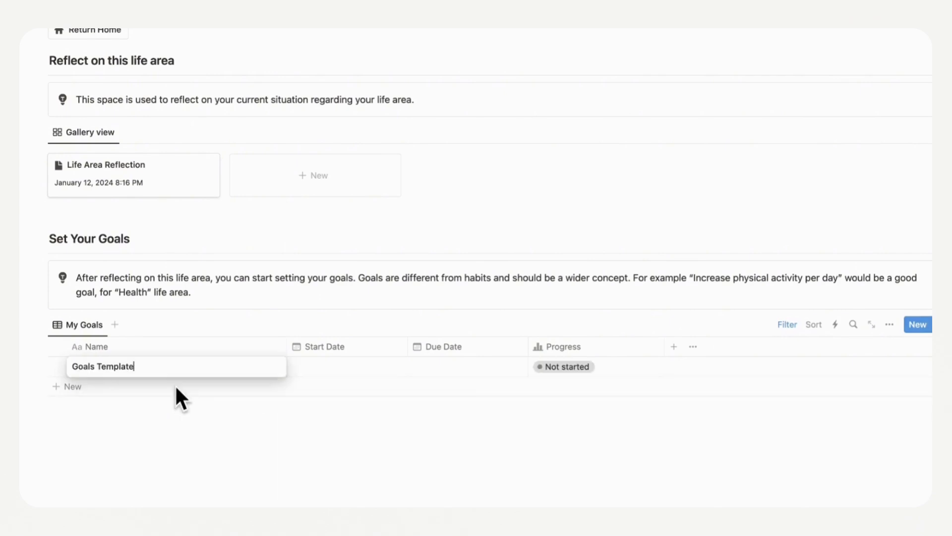
pyautogui.tripleClick(137, 375)
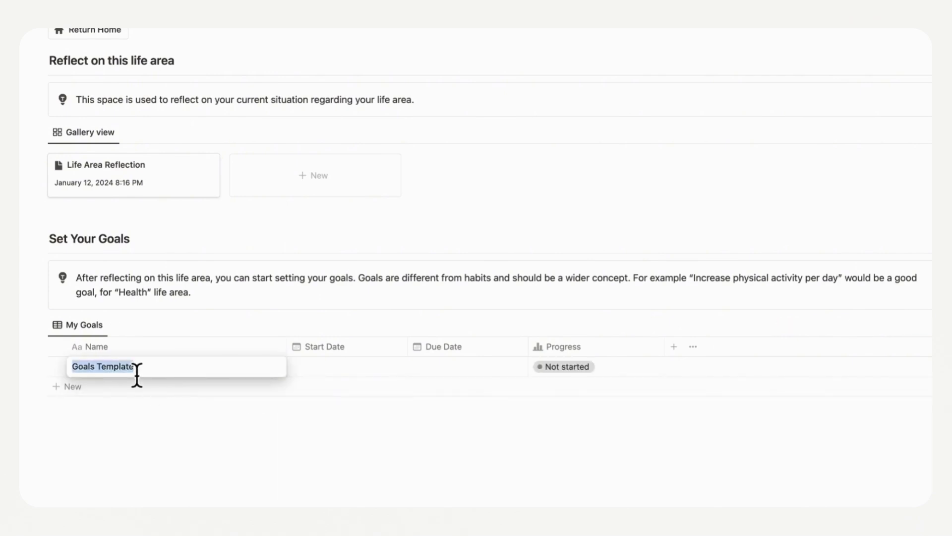
pyautogui.press('BackSpace')
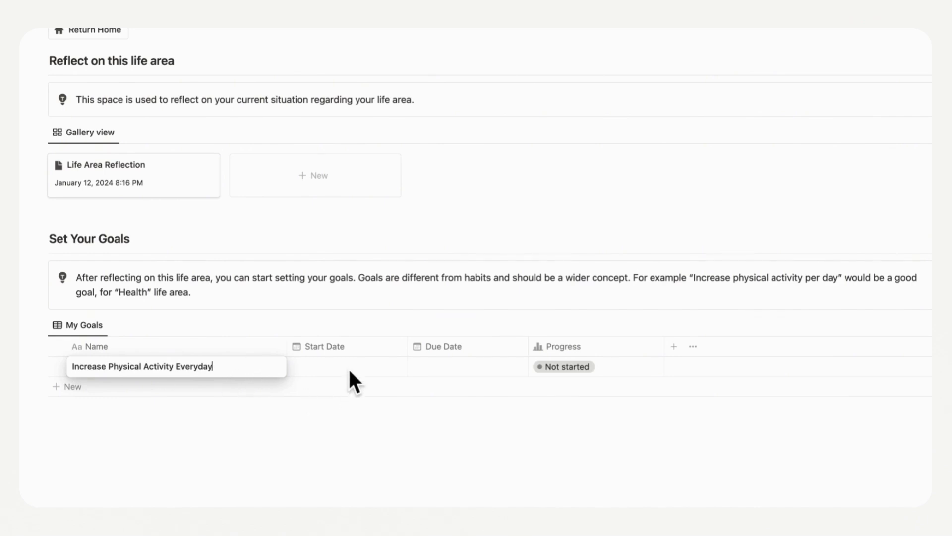
pyautogui.press('Escape')
# - Set the goal's start date to January 12, 2024 and its due date to April 30, 2024
pyautogui.click(362, 376)
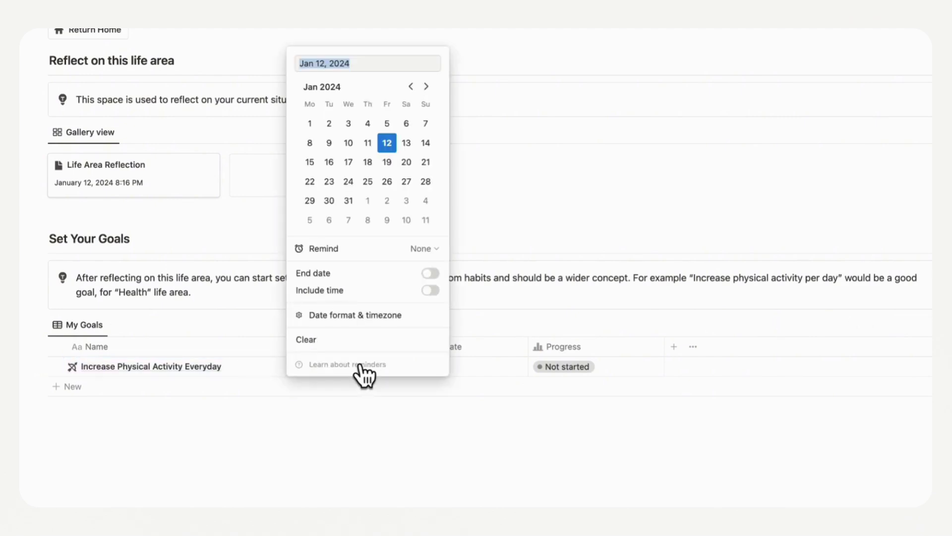
pyautogui.click(388, 145)
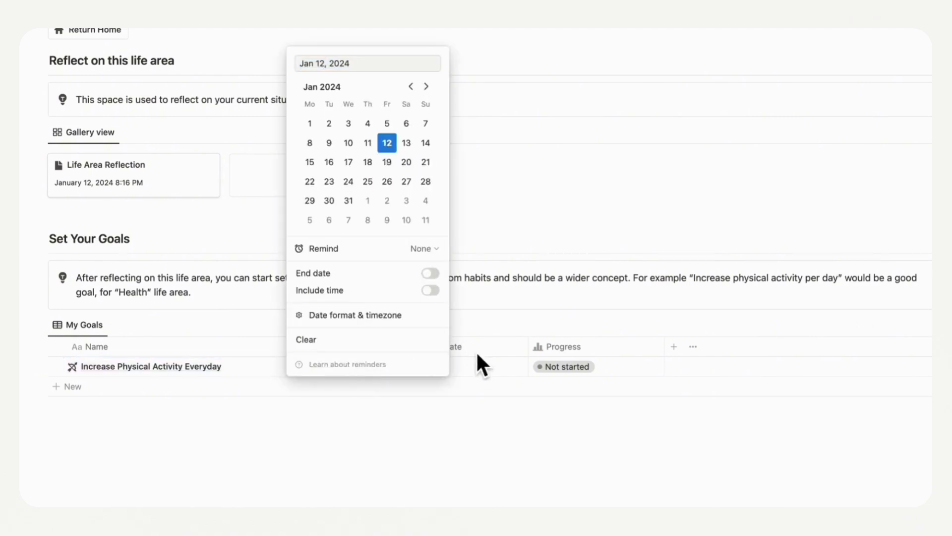
pyautogui.click(475, 369)
pyautogui.click(477, 377)
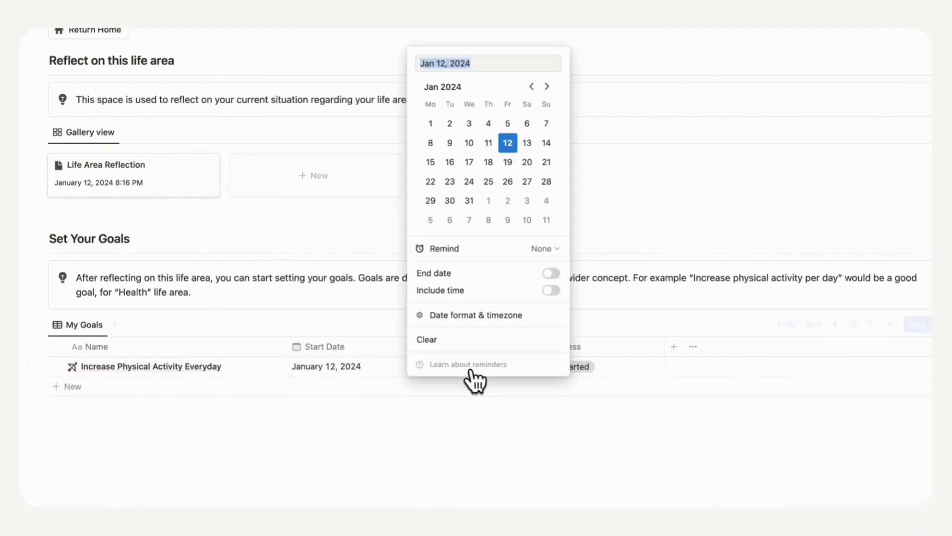
pyautogui.click(546, 86)
pyautogui.click(546, 86)
pyautogui.click(546, 87)
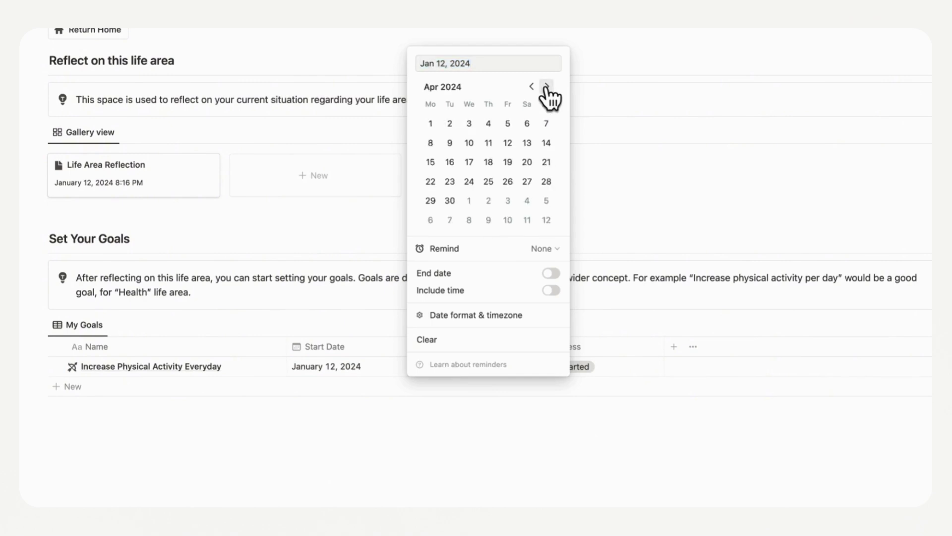
pyautogui.click(450, 200)
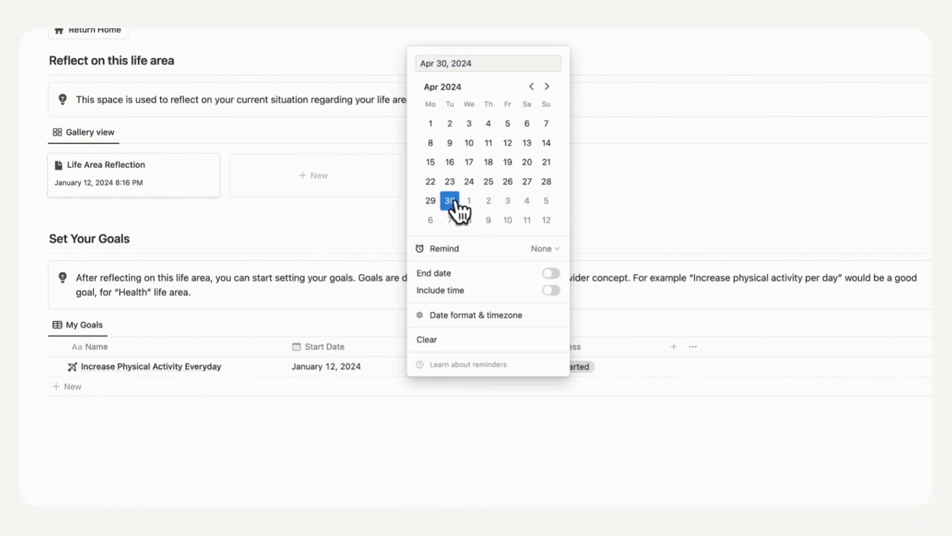
pyautogui.click(622, 338)
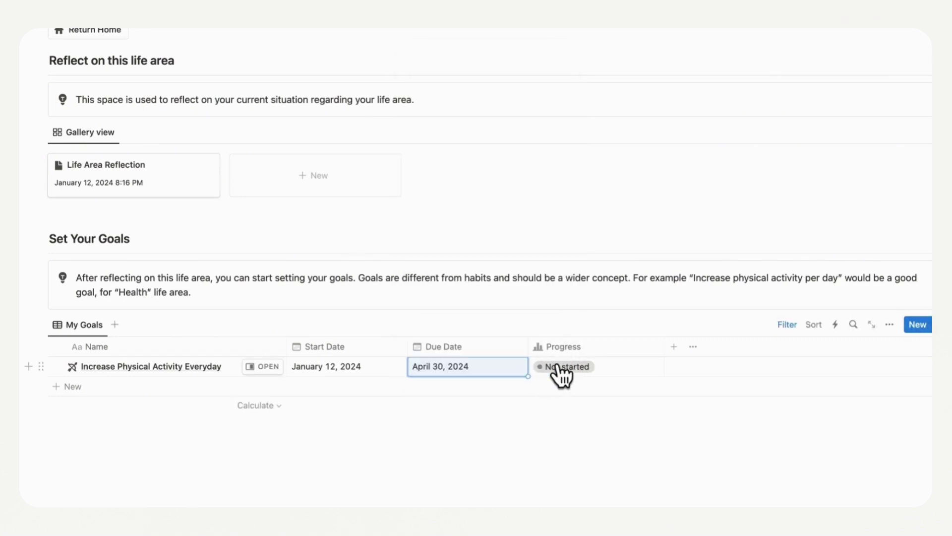
# - Set the goal's progress to In progress and return to the Goal Planner on the home dashboard
pyautogui.click(560, 365)
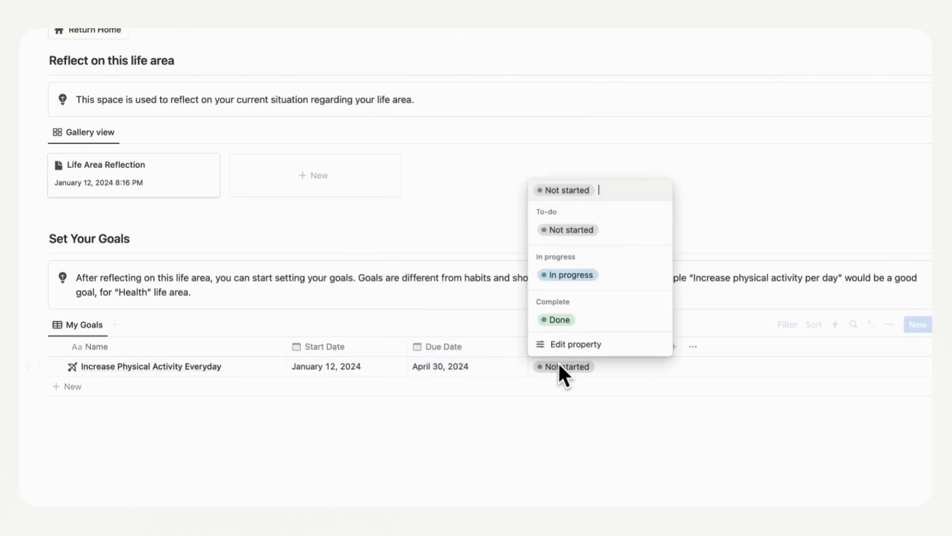
pyautogui.click(608, 288)
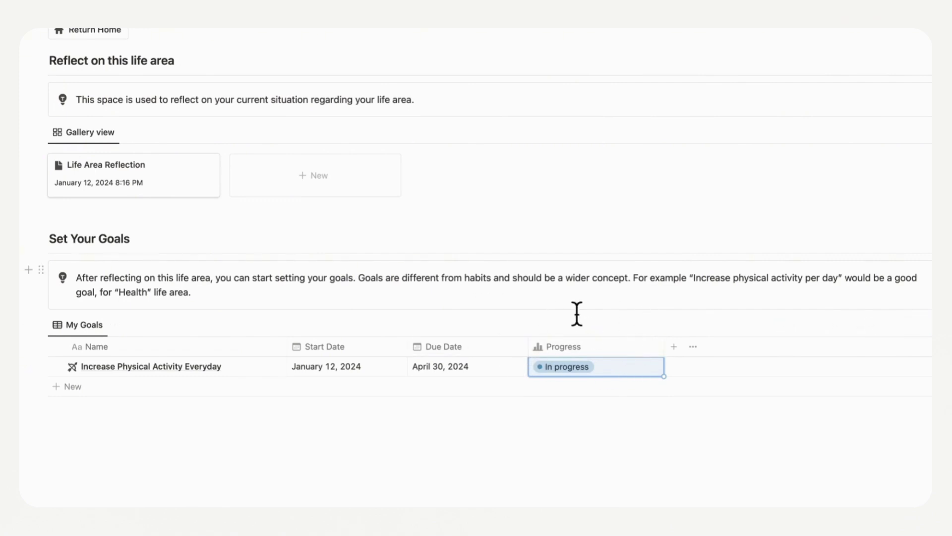
pyautogui.click(96, 31)
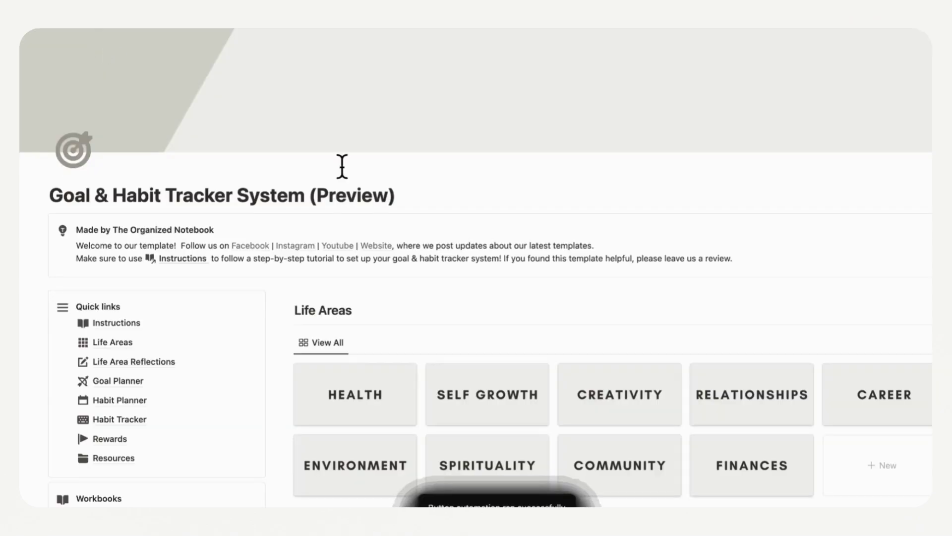
pyautogui.scroll(-10, 342, 166)
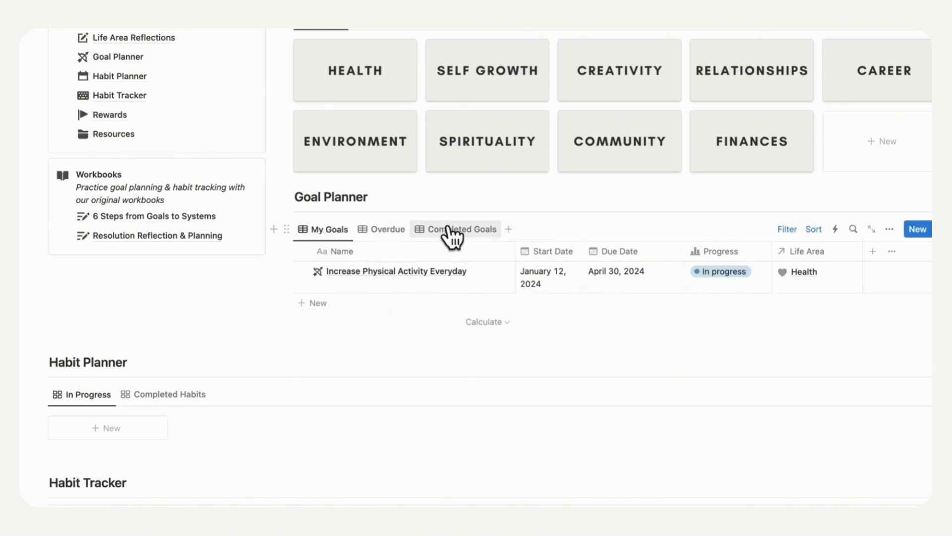
pyautogui.click(725, 283)
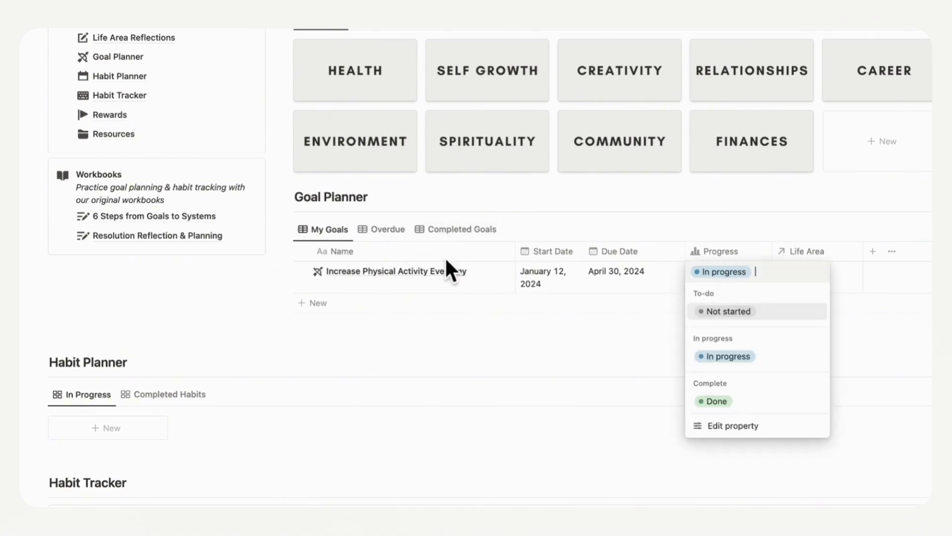
pyautogui.press('Escape')
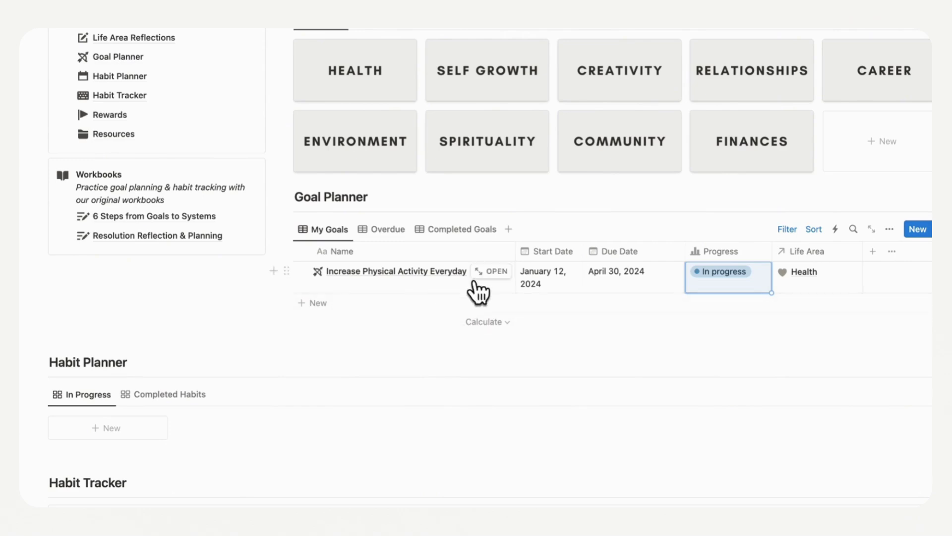
# - Open the goal's full page from the Goal Planner and enter "10,000 steps per day" as the first planned habit
pyautogui.click(498, 272)
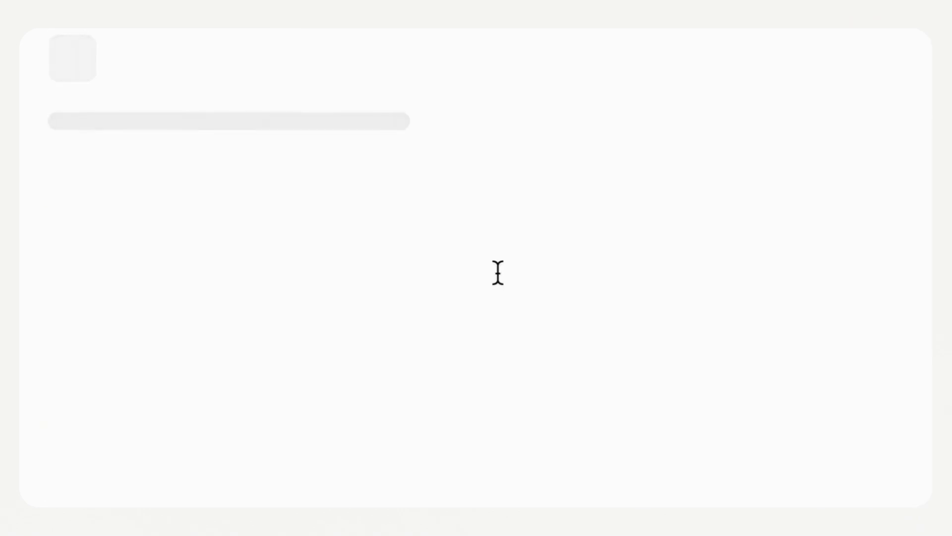
pyautogui.scroll(-5, 498, 280)
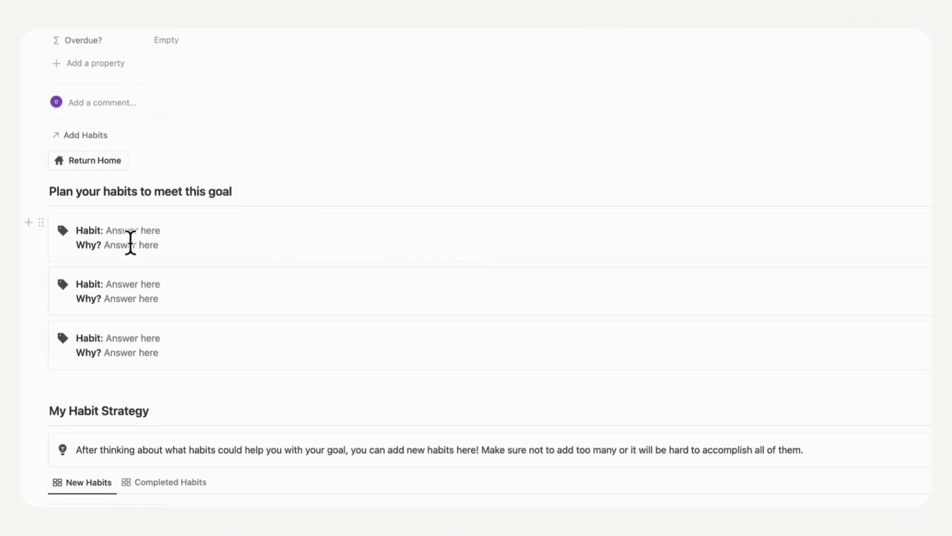
pyautogui.scroll(-2, 127, 240)
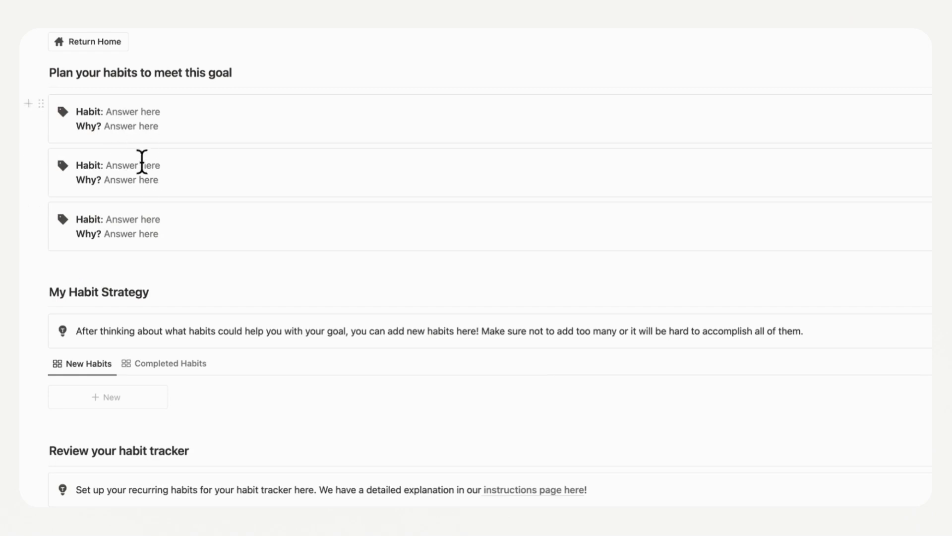
pyautogui.moveTo(106, 119); pyautogui.dragTo(180, 123)
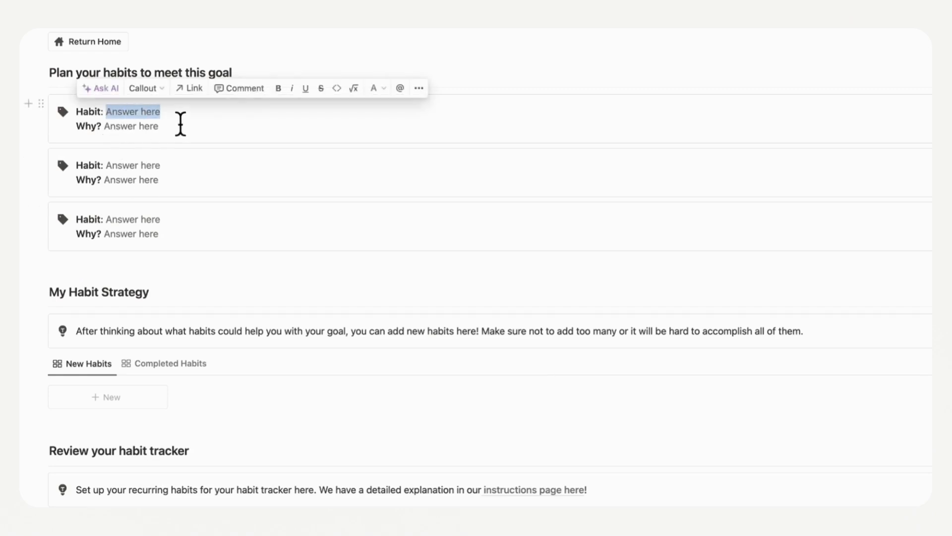
pyautogui.press('BackSpace')
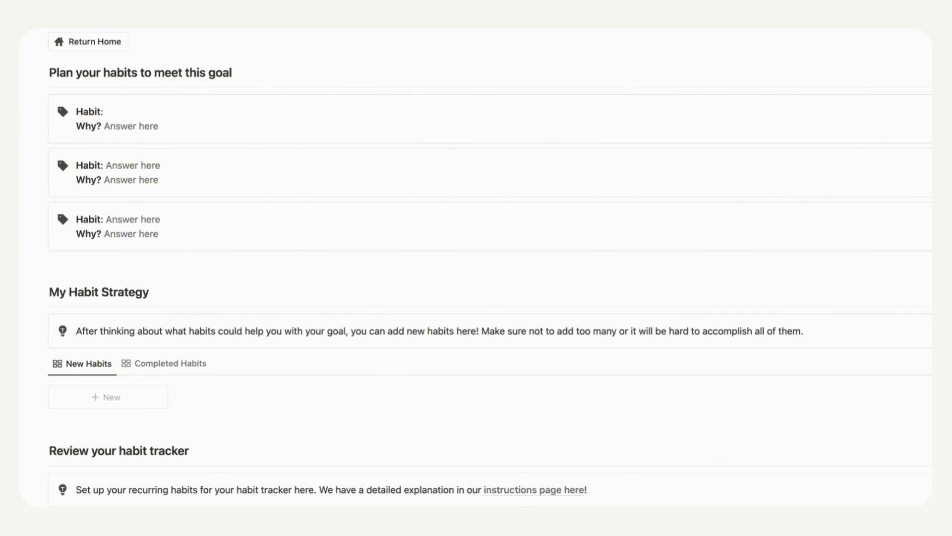
pyautogui.write('10,000 steps per day')
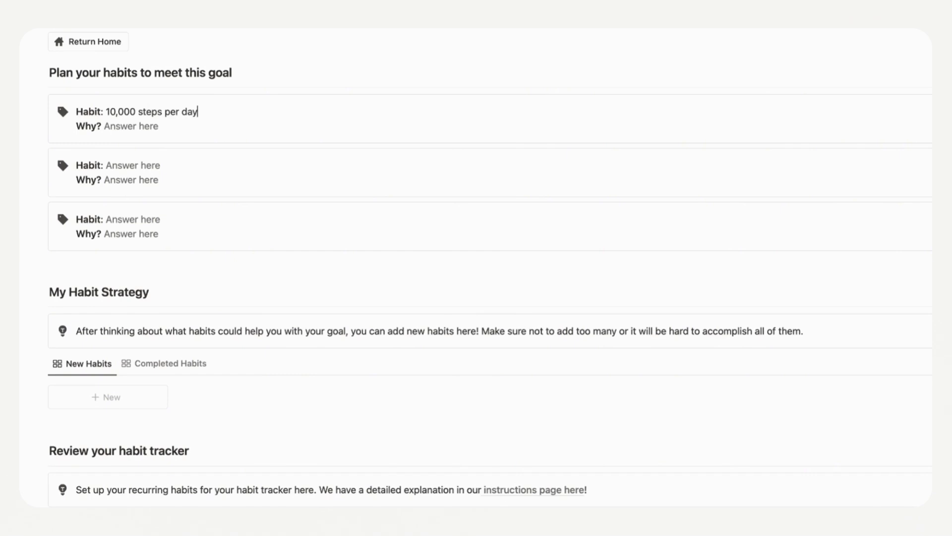
# - Answer the first habit's Why? with "Easy way to increase physical activity"
pyautogui.moveTo(109, 133); pyautogui.dragTo(193, 131)
pyautogui.press('BackSpace')
pyautogui.write('Easy way to increase physical activity')
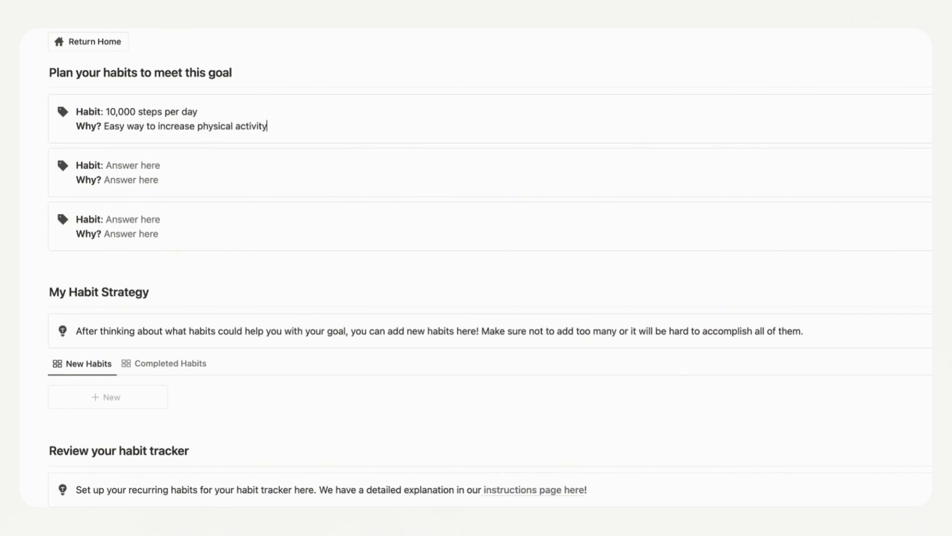
# - Replace the second planned habit's placeholder with "Go to gym 2 times a week"
pyautogui.moveTo(106, 166); pyautogui.dragTo(215, 174)
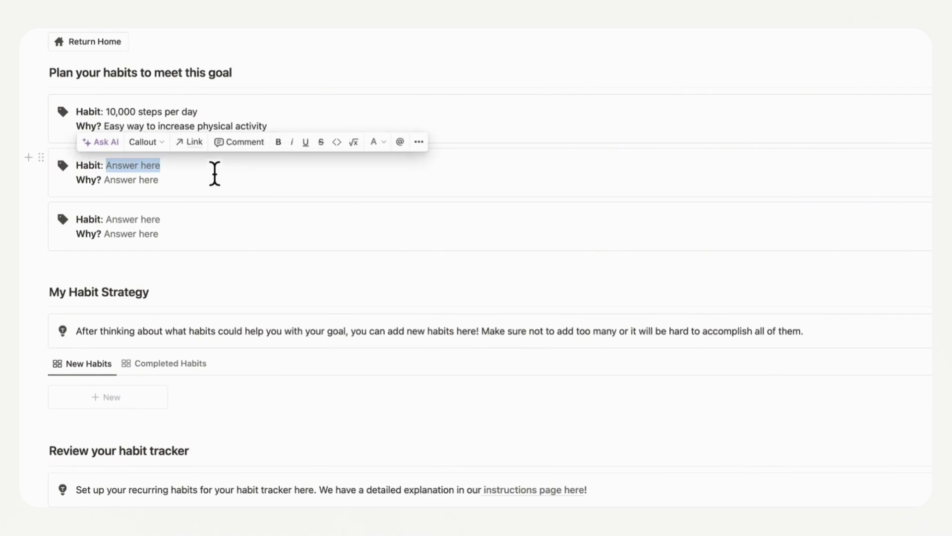
pyautogui.press('BackSpace')
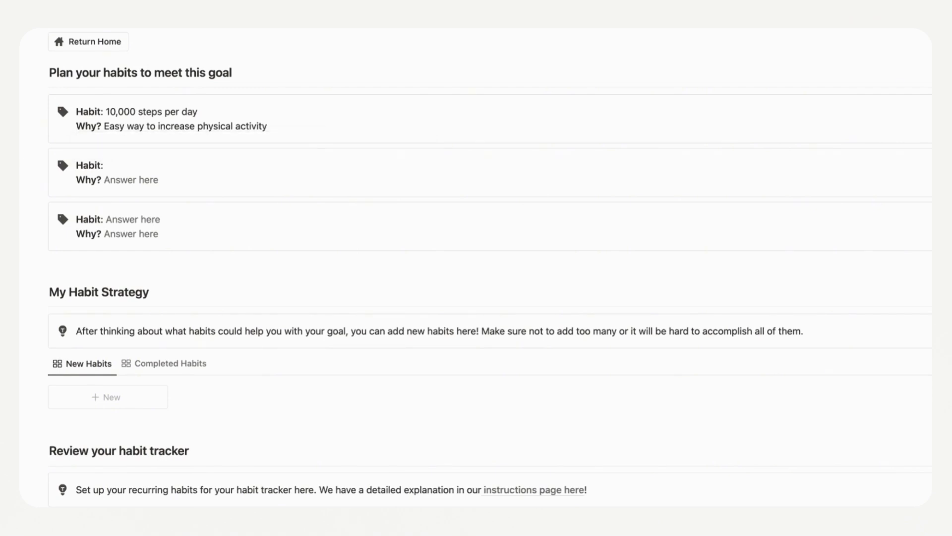
pyautogui.write('Go to gym 2 times a week')
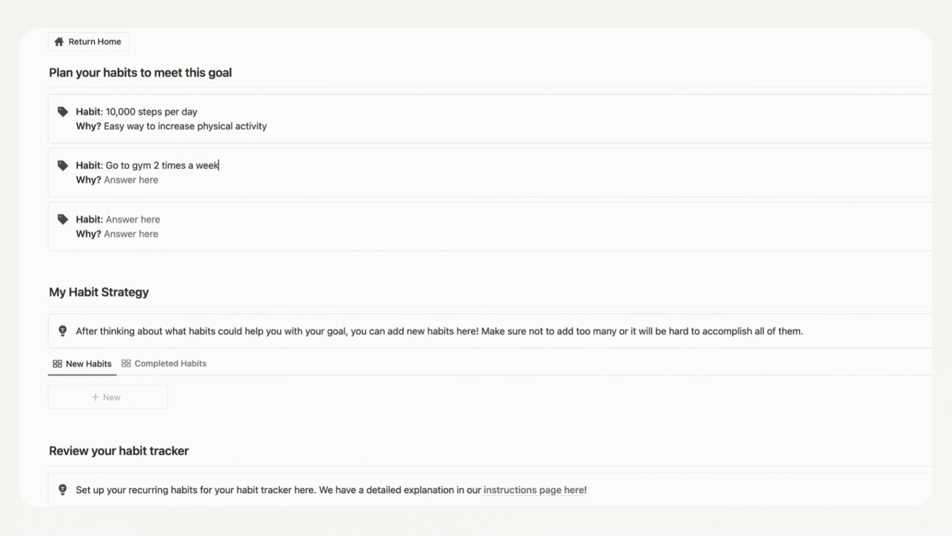
# - Answer the second habit's Why? with "The gym allows us to exercise in a structured environment"
pyautogui.click(107, 188)
pyautogui.moveTo(134, 192); pyautogui.dragTo(215, 193)
pyautogui.press('BackSpace')
pyautogui.write('The gym allows us to exc')
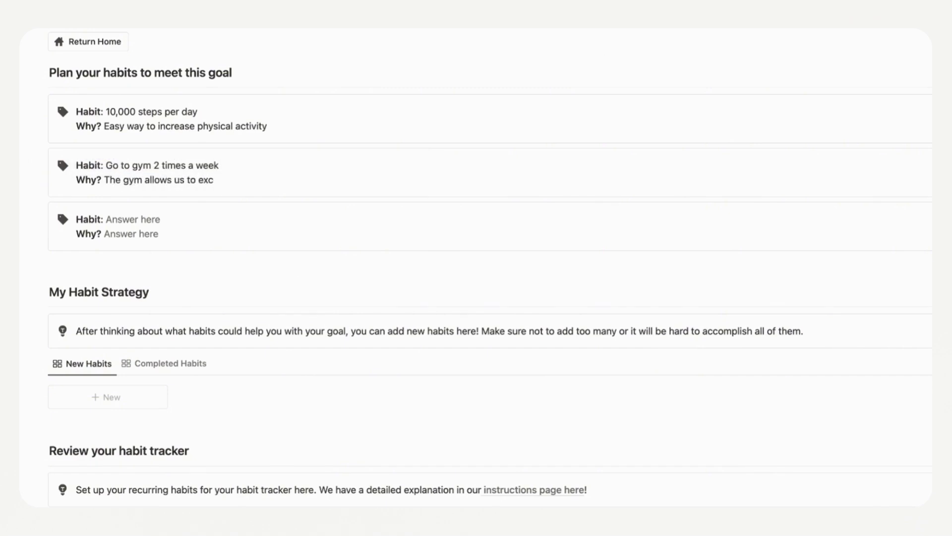
pyautogui.press('BackSpace')
pyautogui.write('ercise in a structured')
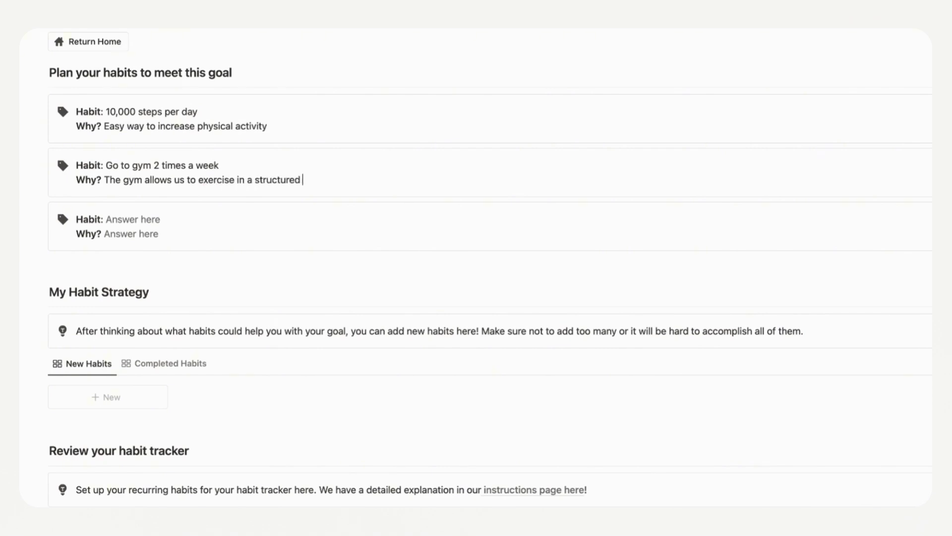
pyautogui.write('ment')
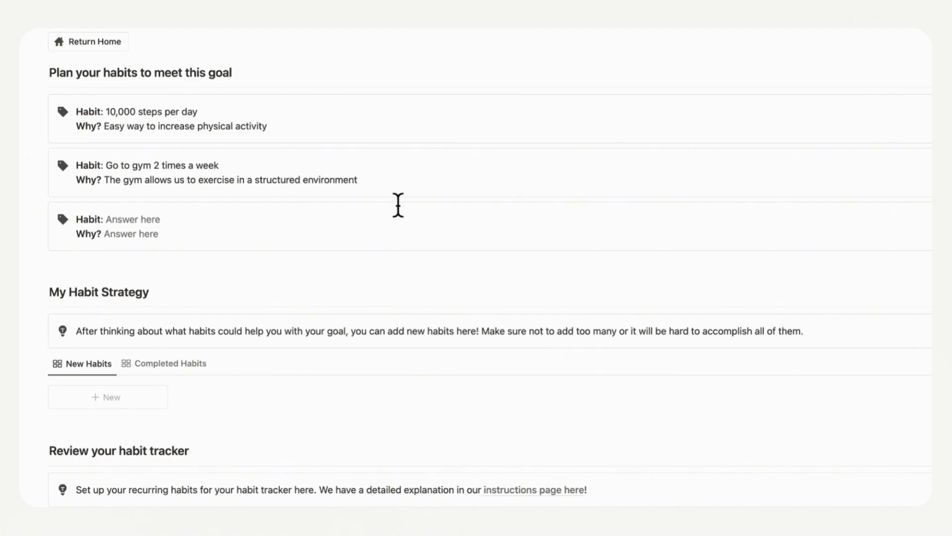
# - Add a new habit under My Habit Strategy titled "10,000 Steps per day" with a target of 120
pyautogui.scroll(-2, 321, 285)
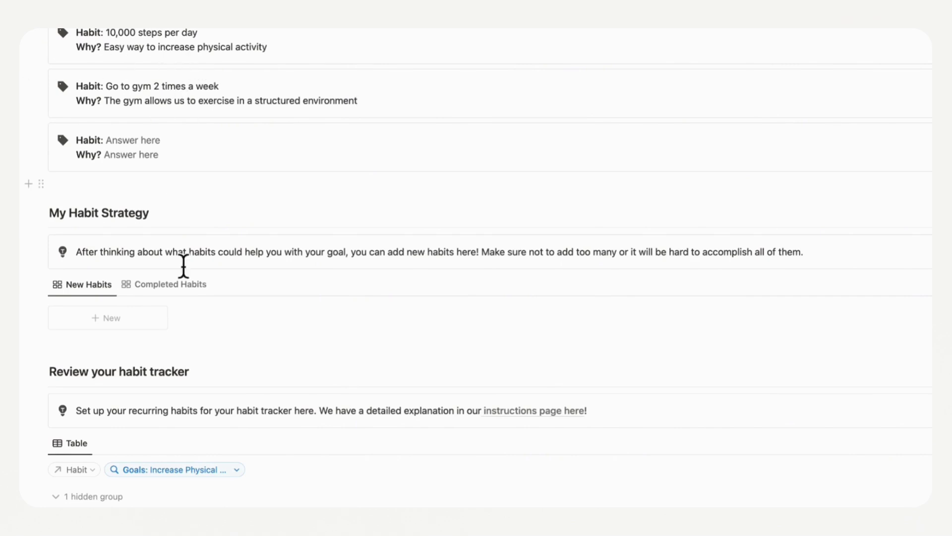
pyautogui.click(130, 326)
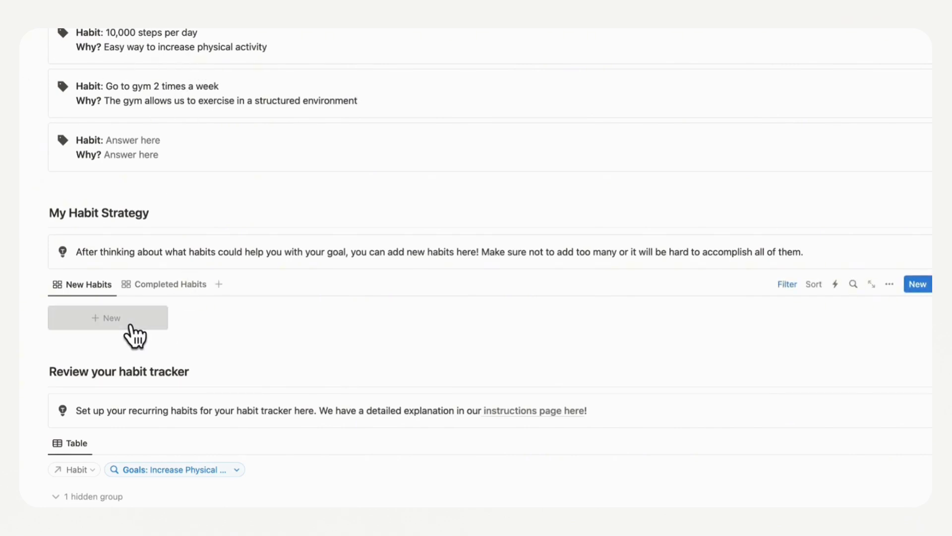
pyautogui.tripleClick(346, 176)
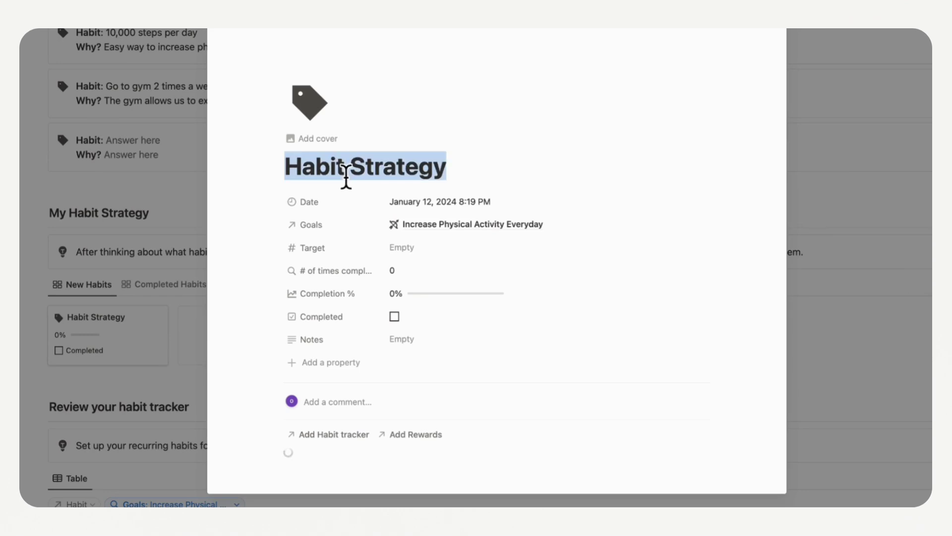
pyautogui.click(346, 176)
pyautogui.write(',0')
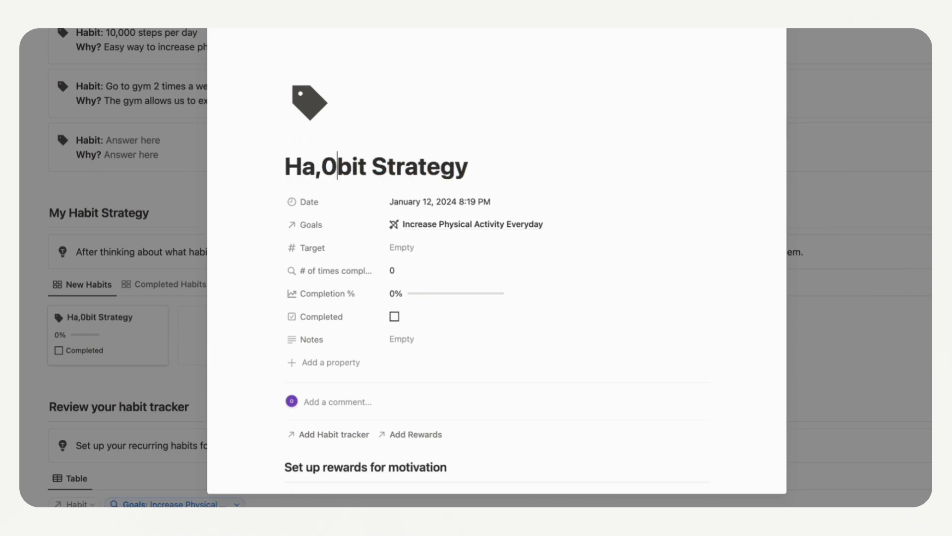
pyautogui.tripleClick(344, 182)
pyautogui.write('10,0')
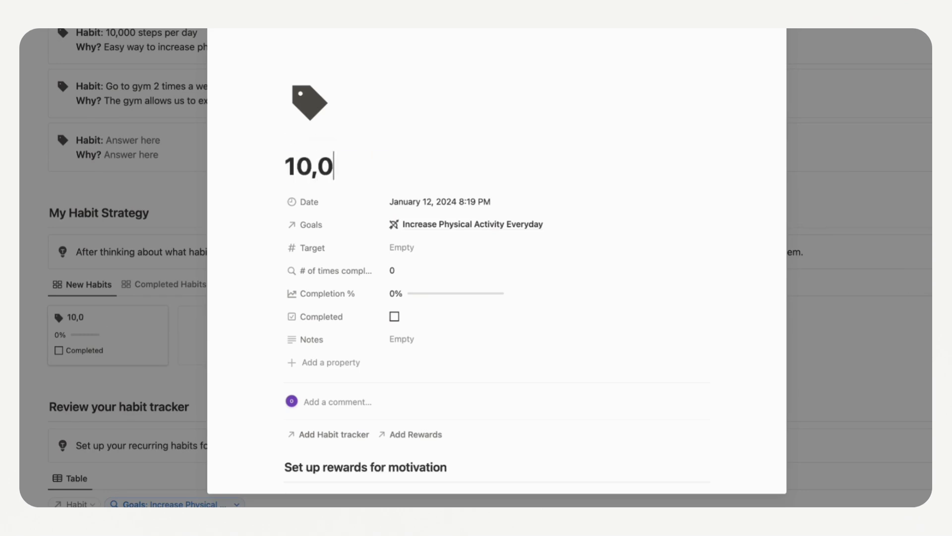
pyautogui.write('00 Steps per day')
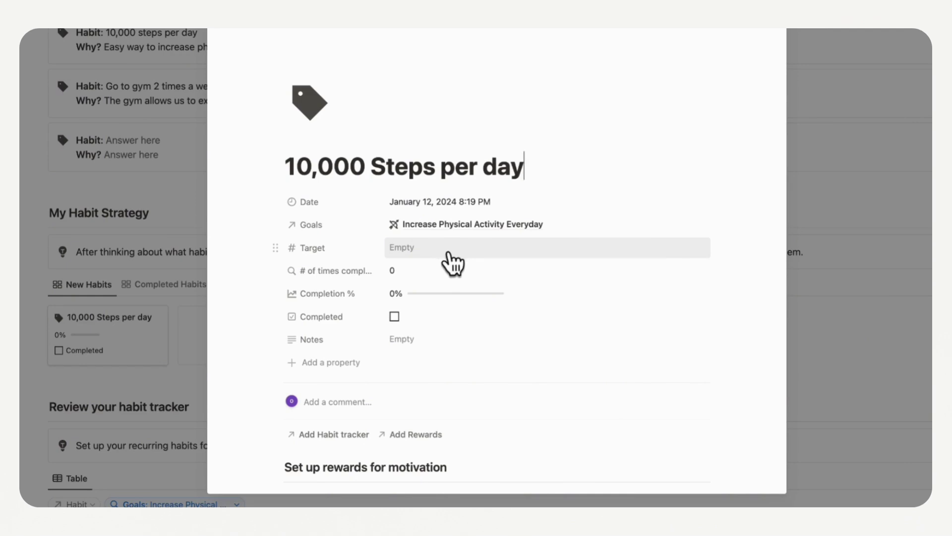
pyautogui.click(455, 254)
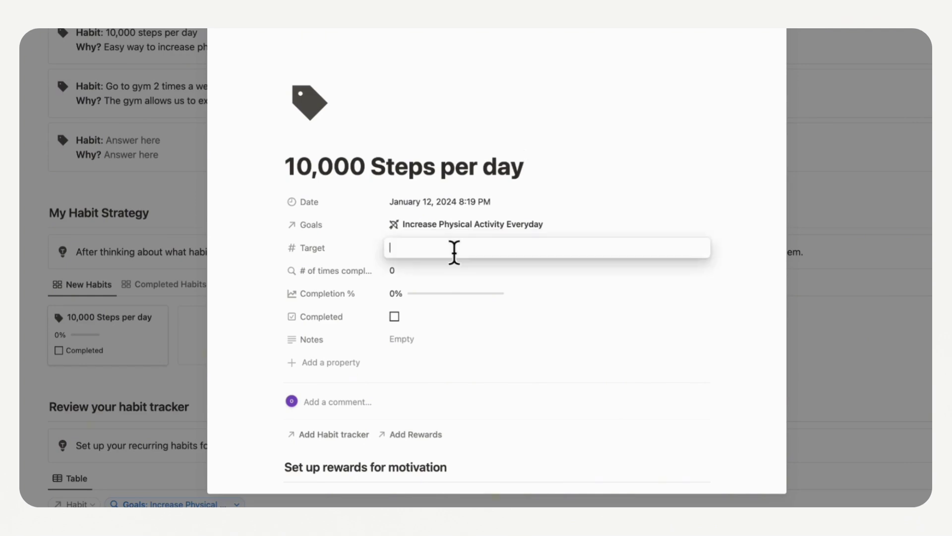
pyautogui.press('Return')
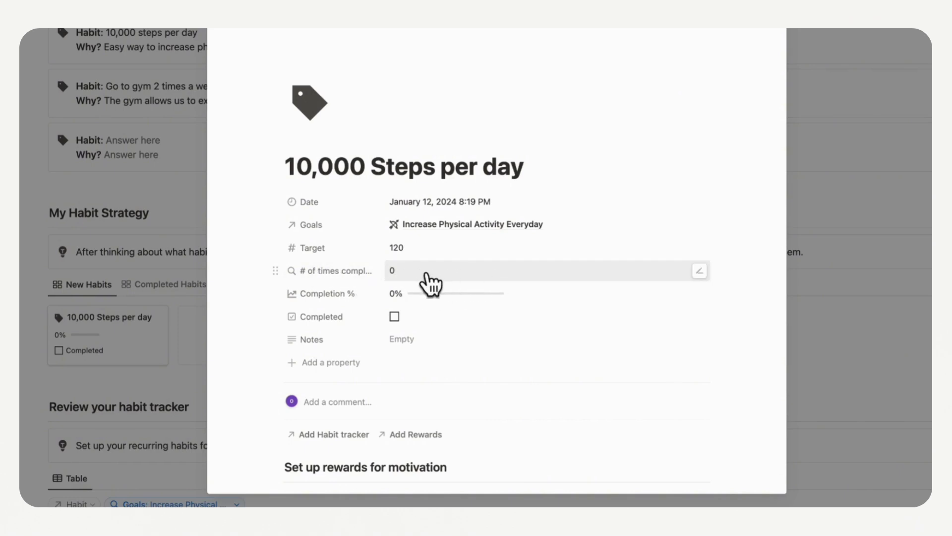
# - Add the reward "Get new walking shoes after 30 continuous days of walking" to the 10,000 Steps per day habit
pyautogui.scroll(-2, 429, 282)
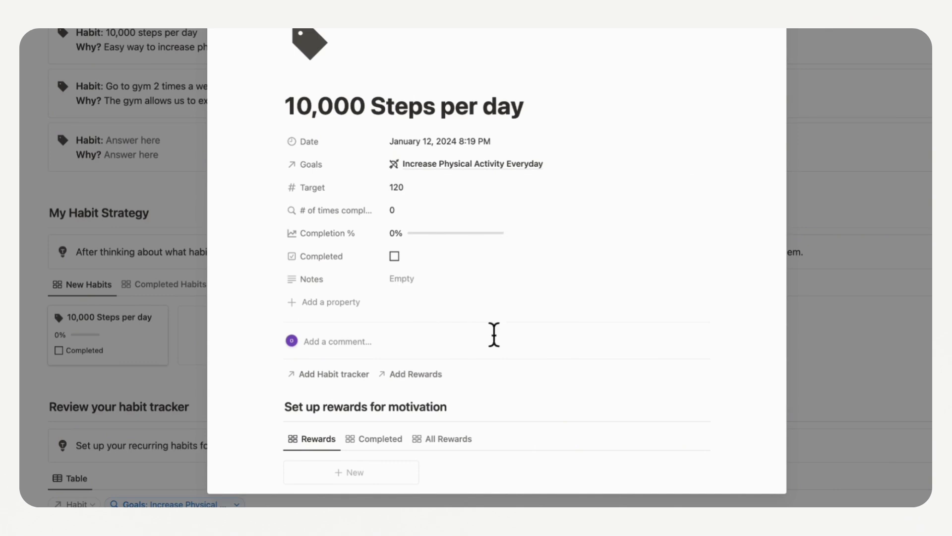
pyautogui.scroll(-5, 501, 304)
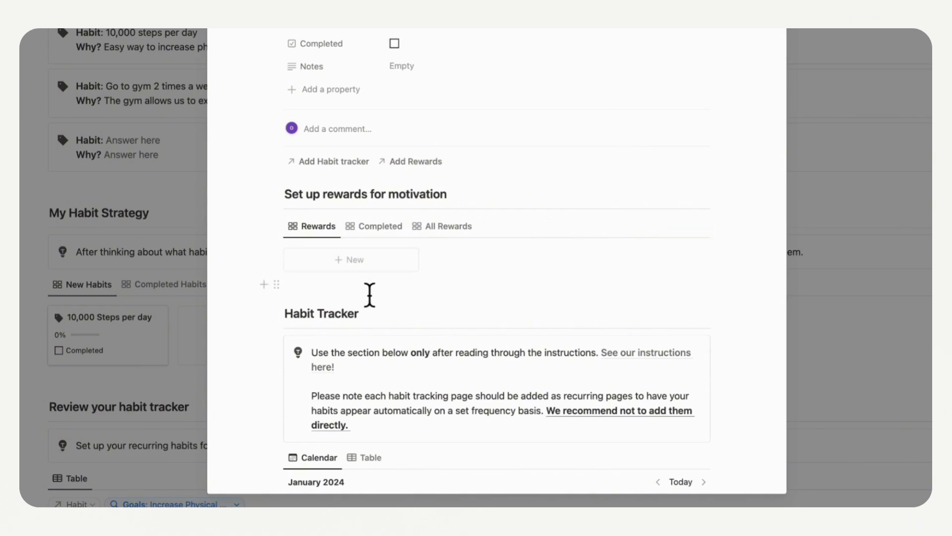
pyautogui.scroll(5, 371, 296)
pyautogui.scroll(-5, 370, 296)
pyautogui.click(362, 240)
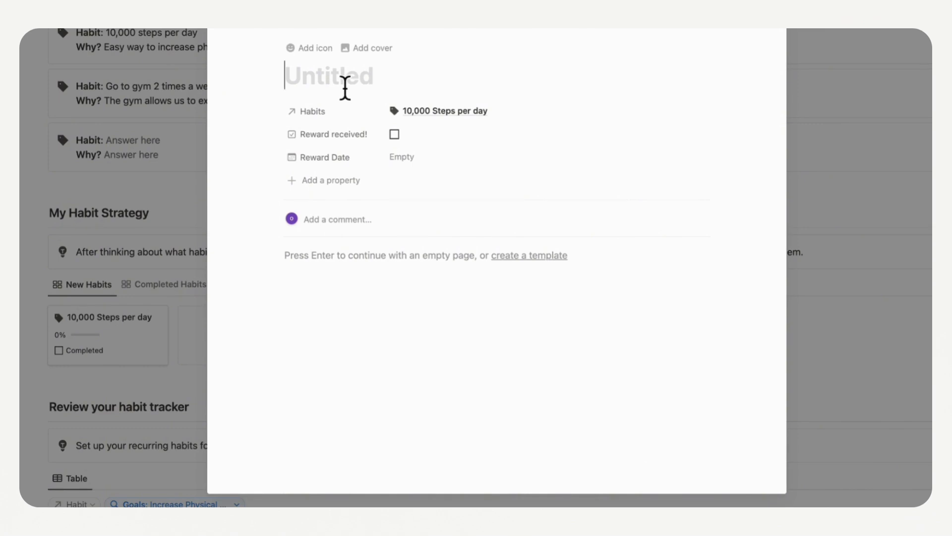
pyautogui.write('Get new walking shoes aft')
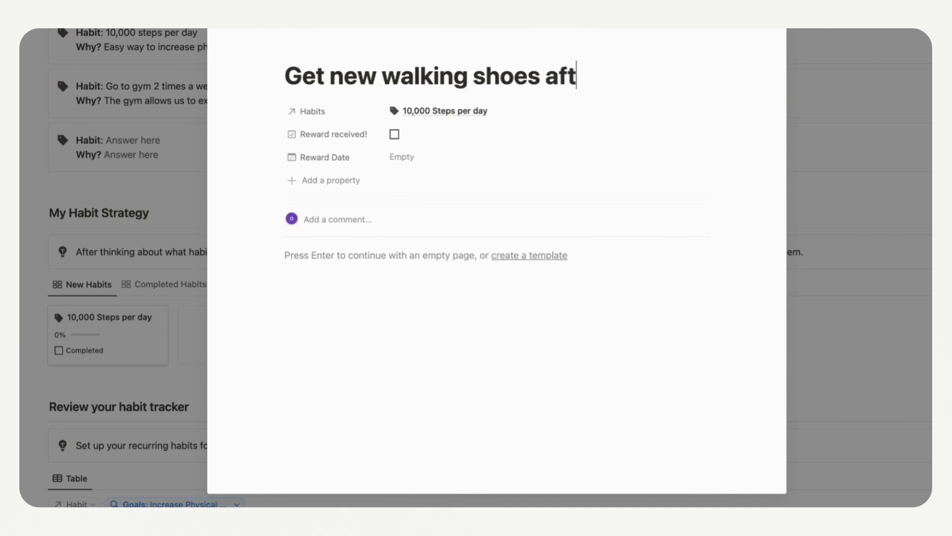
pyautogui.write('er 30 continuous days of walking')
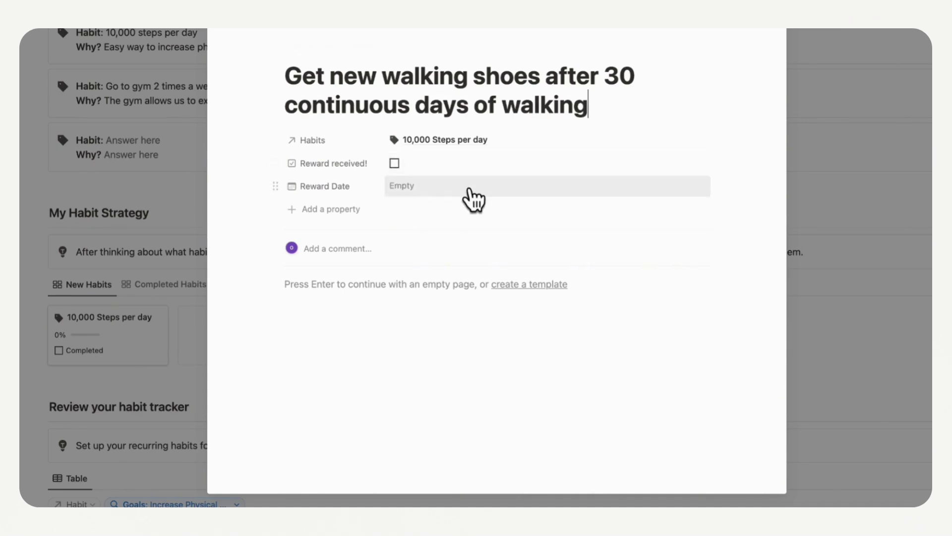
pyautogui.click(865, 361)
# - Reopen the 10,000 Steps per day habit, review its reward card and Habit Tracker section, and close the page
pyautogui.click(144, 360)
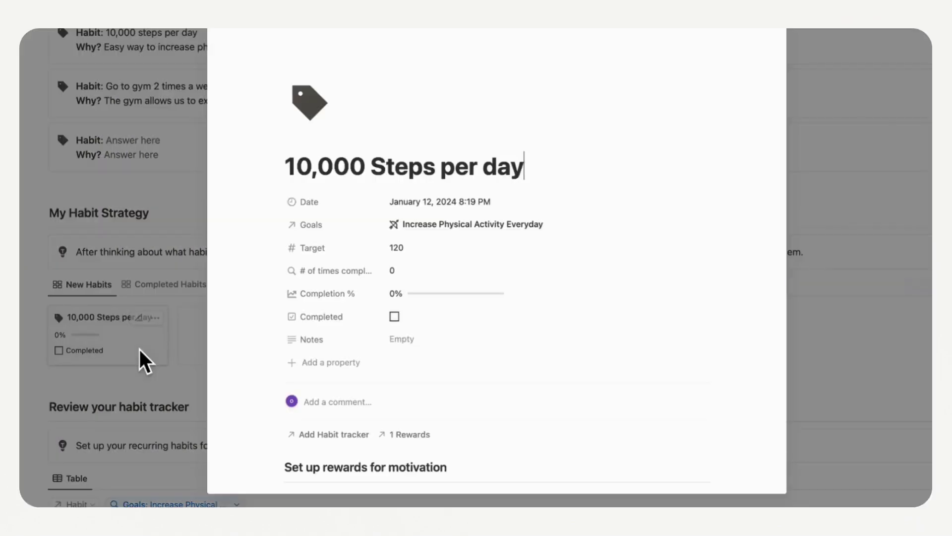
pyautogui.scroll(-6, 354, 308)
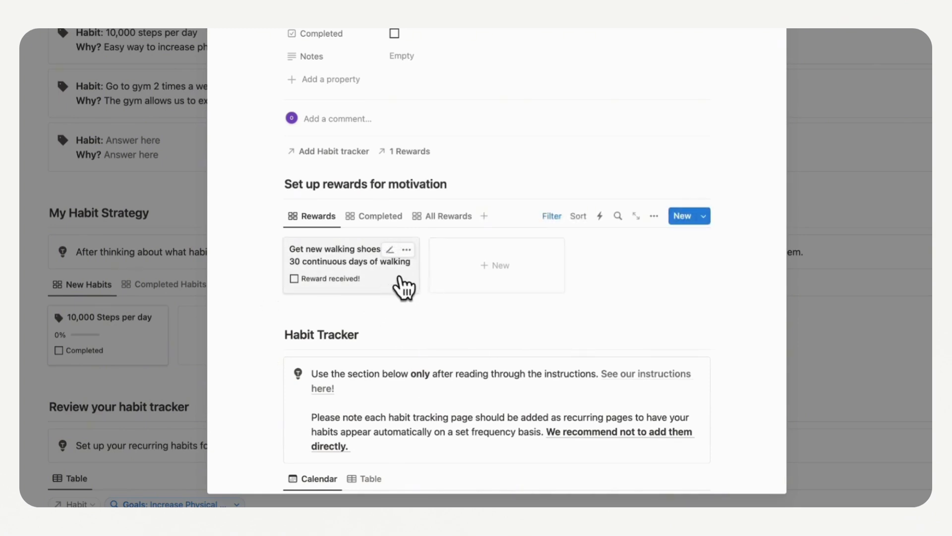
pyautogui.scroll(-4, 391, 298)
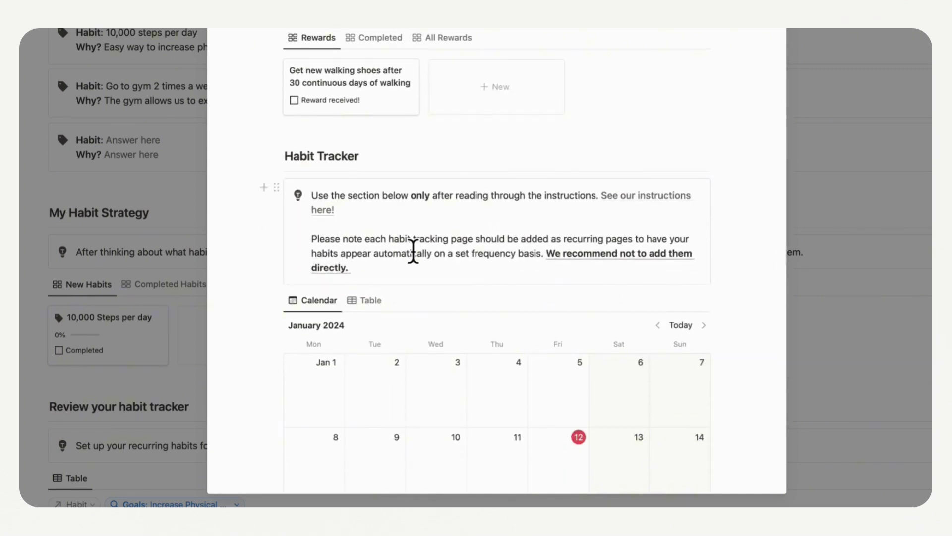
pyautogui.scroll(-2, 413, 250)
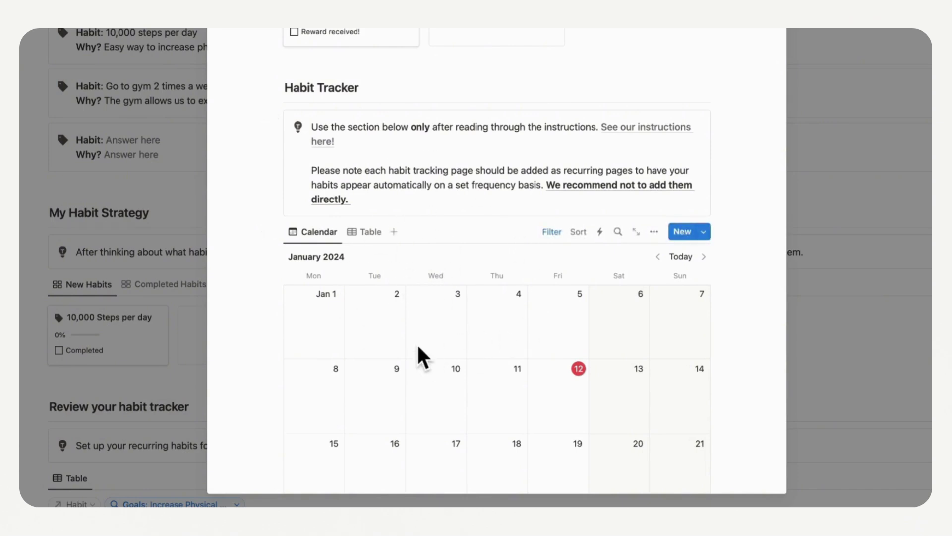
pyautogui.moveTo(646, 134)
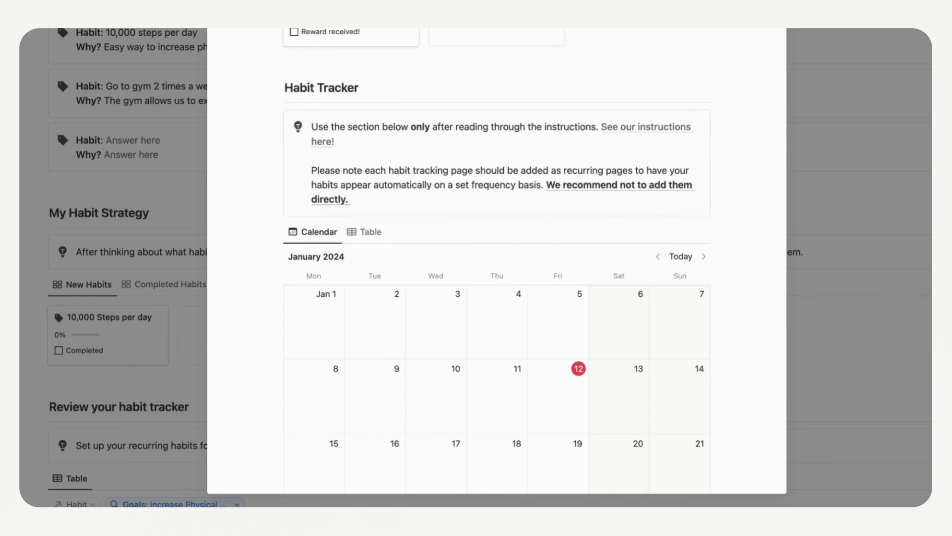
pyautogui.press('Escape')
# - Add a second habit under My Habit Strategy titled "Go to gym 2 times a week" with a target of 32
pyautogui.scroll(-1, 597, 351)
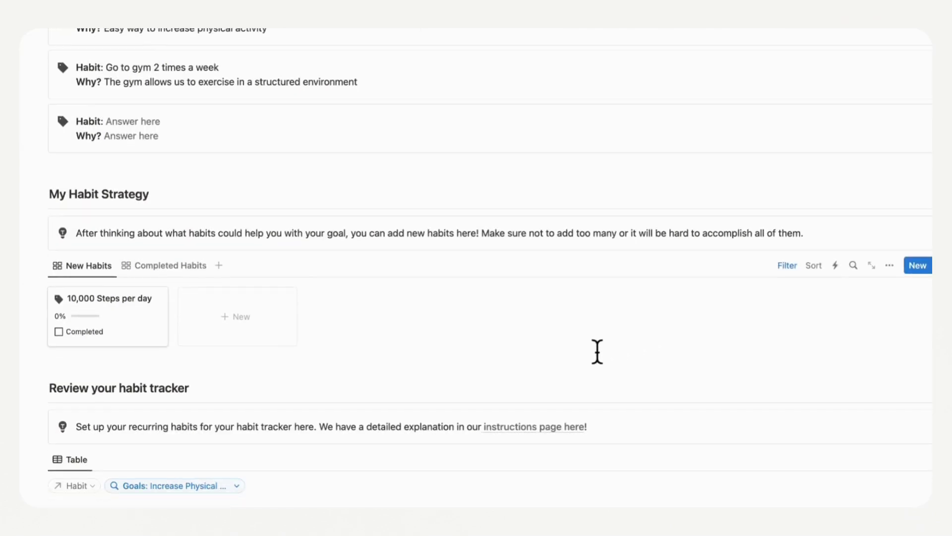
pyautogui.click(261, 338)
pyautogui.tripleClick(364, 171)
pyautogui.write('G to')
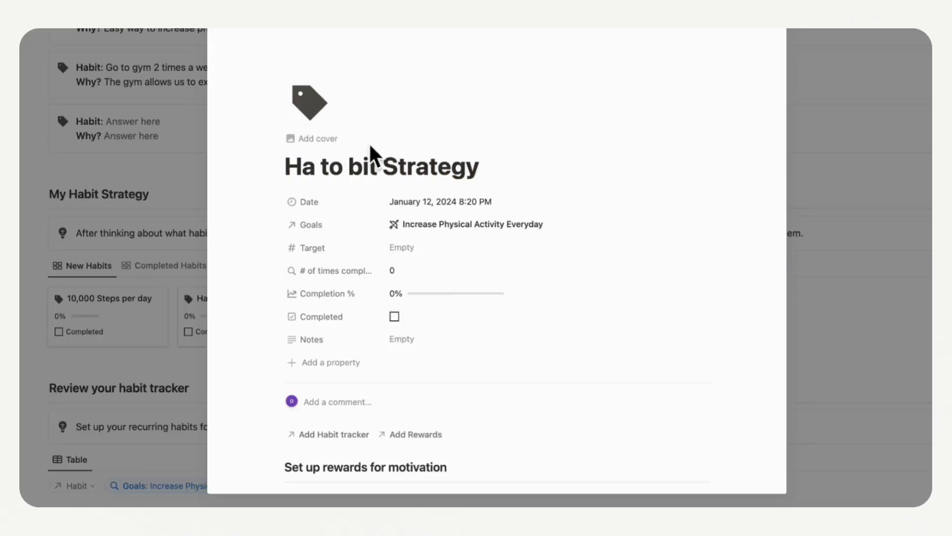
pyautogui.tripleClick(378, 171)
pyautogui.write('Go to gy')
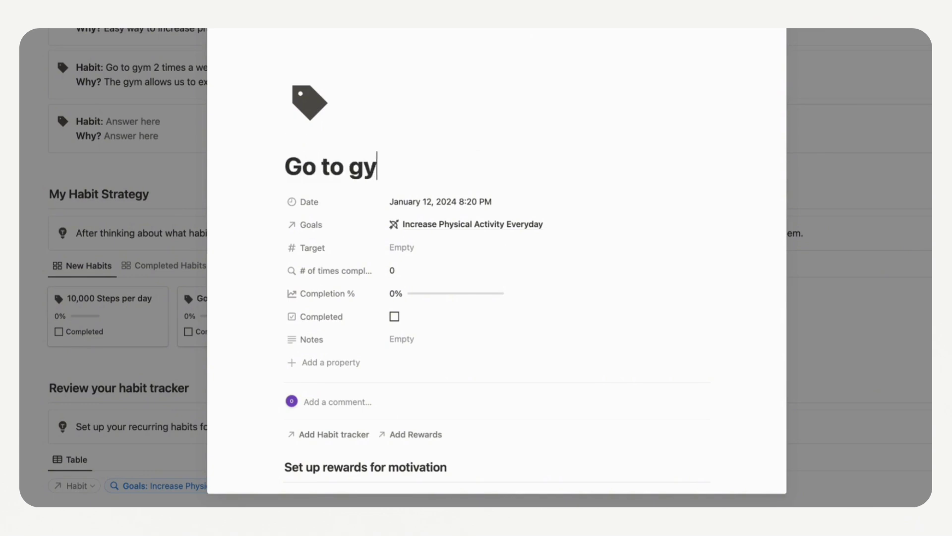
pyautogui.write('m 2 times a week')
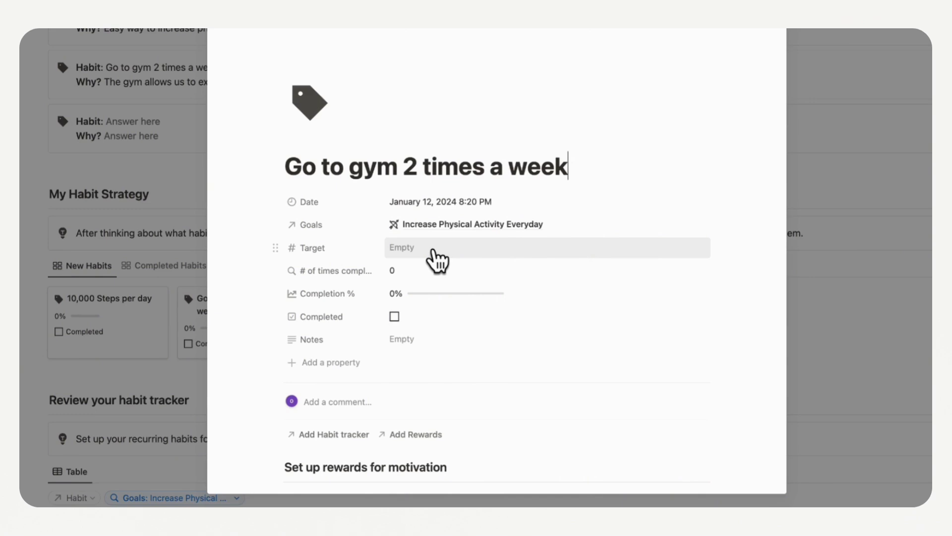
pyautogui.click(435, 250)
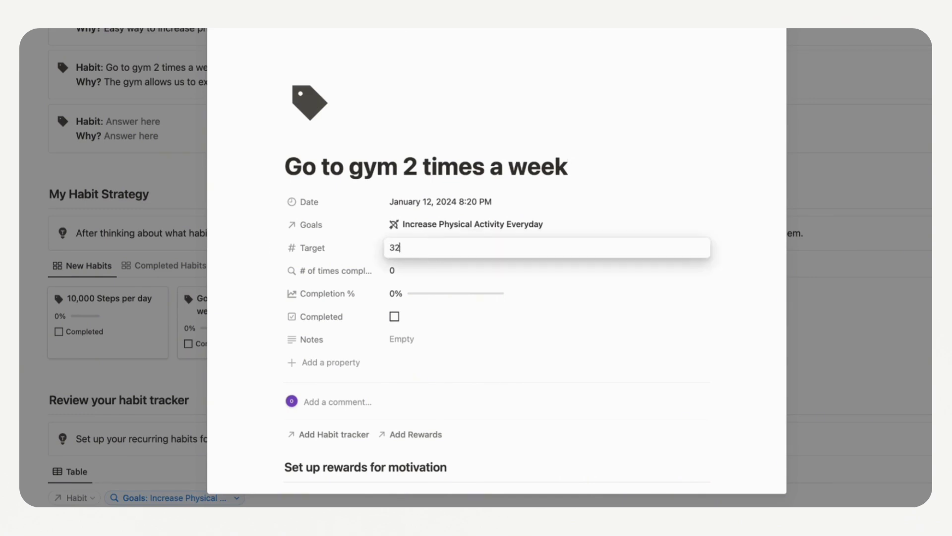
pyautogui.press('Return')
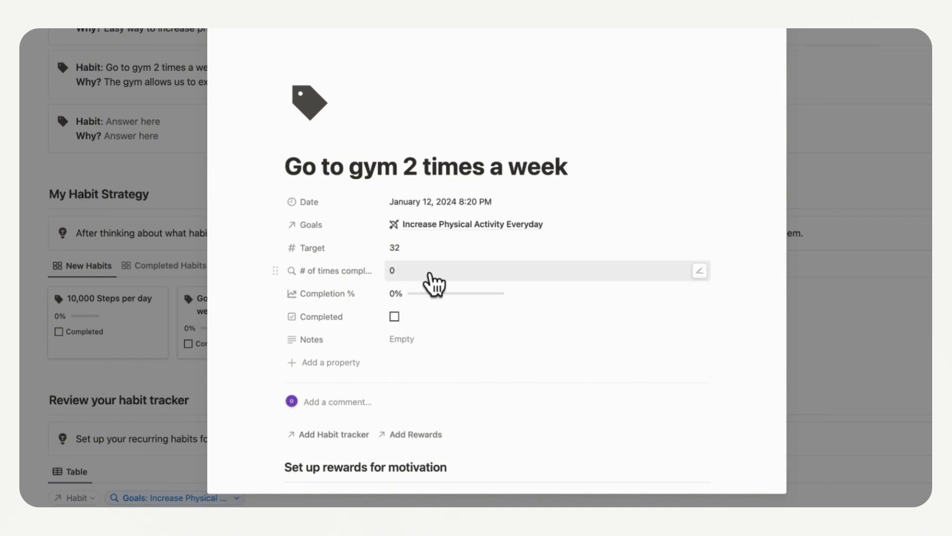
# - Look over the rewards and Habit Tracker sections of the gym habit's page and close it
pyautogui.scroll(-3, 494, 358)
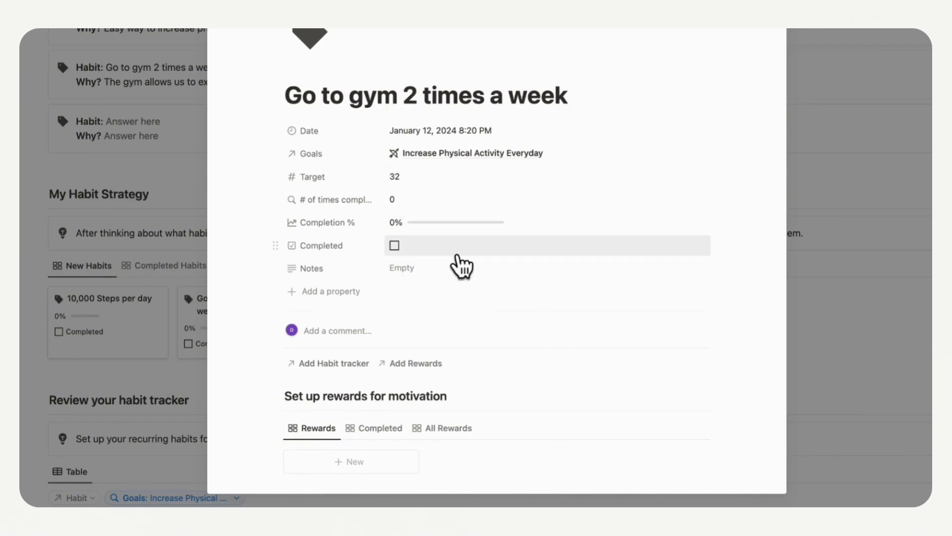
pyautogui.scroll(-15, 459, 263)
pyautogui.scroll(3, 392, 158)
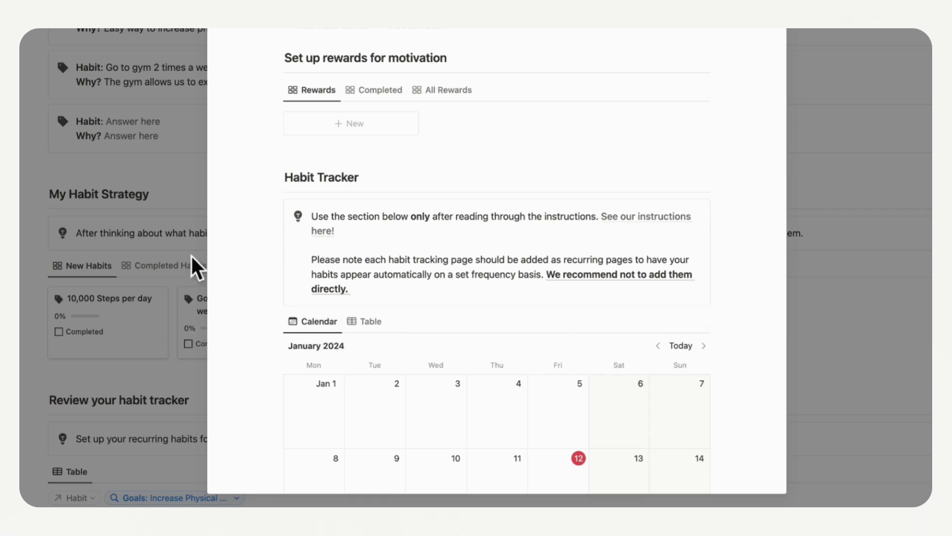
pyautogui.scroll(-2, 379, 263)
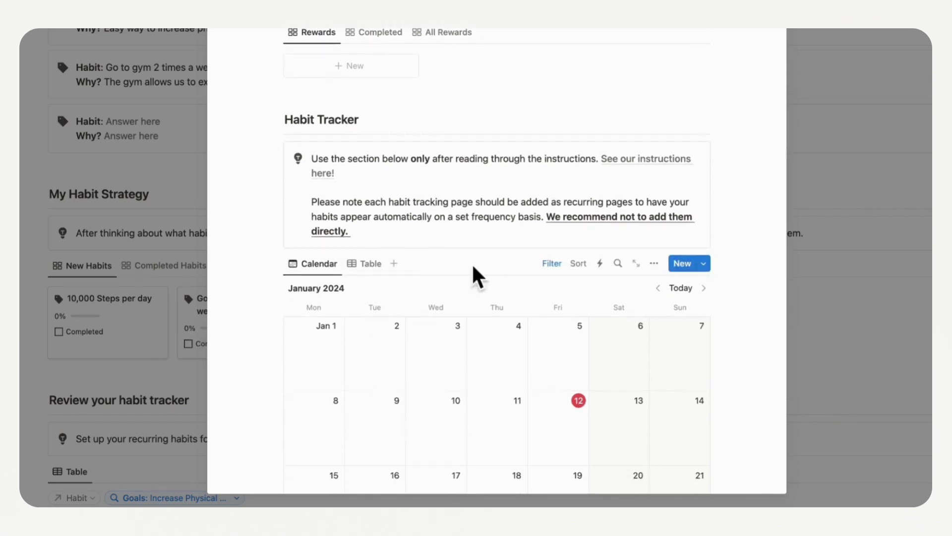
pyautogui.press('Escape')
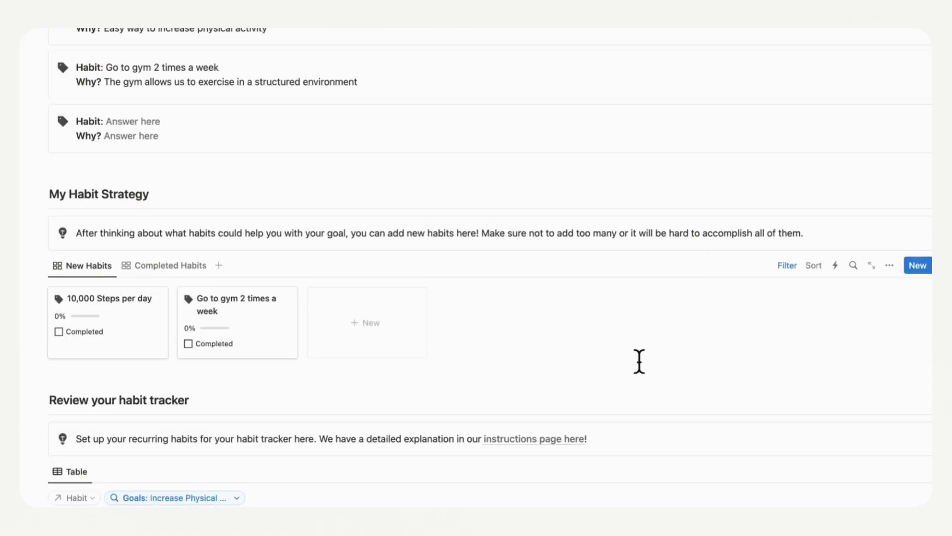
# - Duplicate the Habit Tracker's To-do template and title the copy "10,000 steps per day"
pyautogui.scroll(-8, 639, 361)
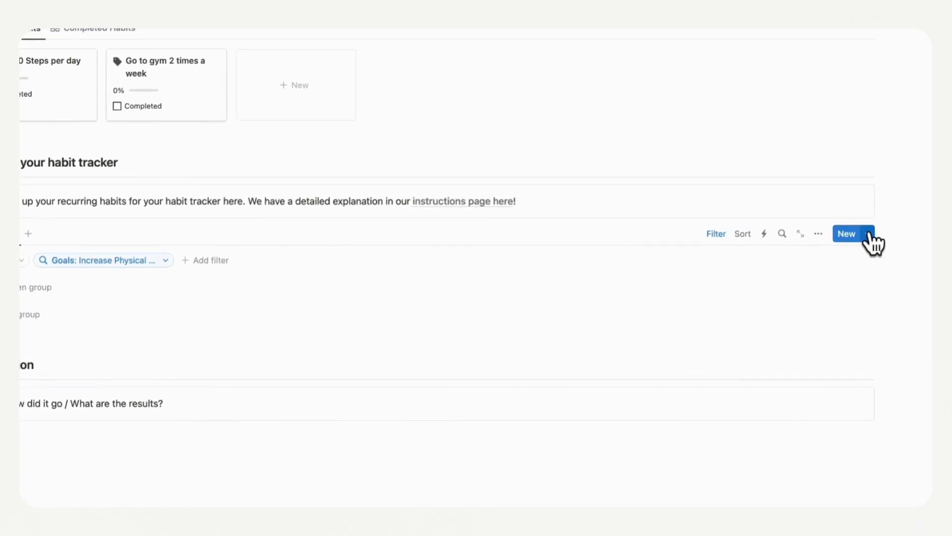
pyautogui.click(869, 234)
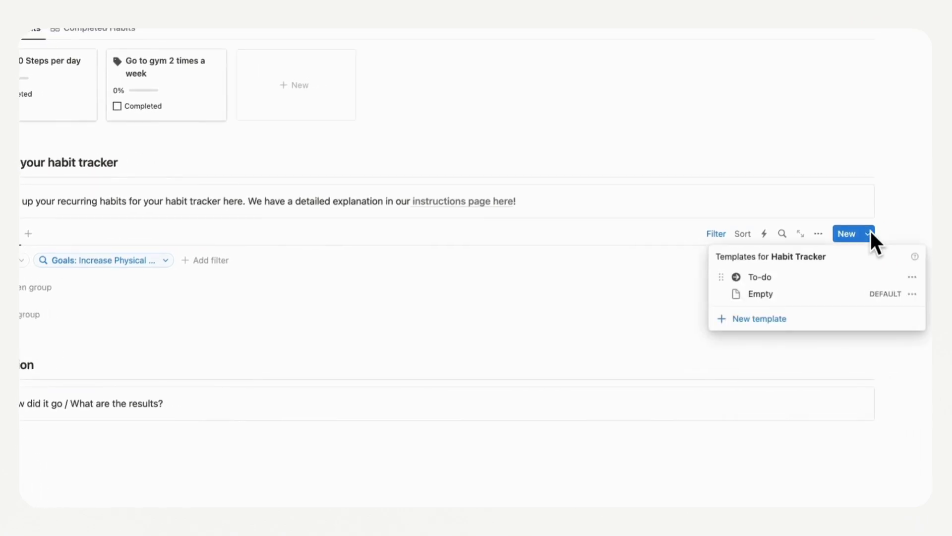
pyautogui.click(913, 278)
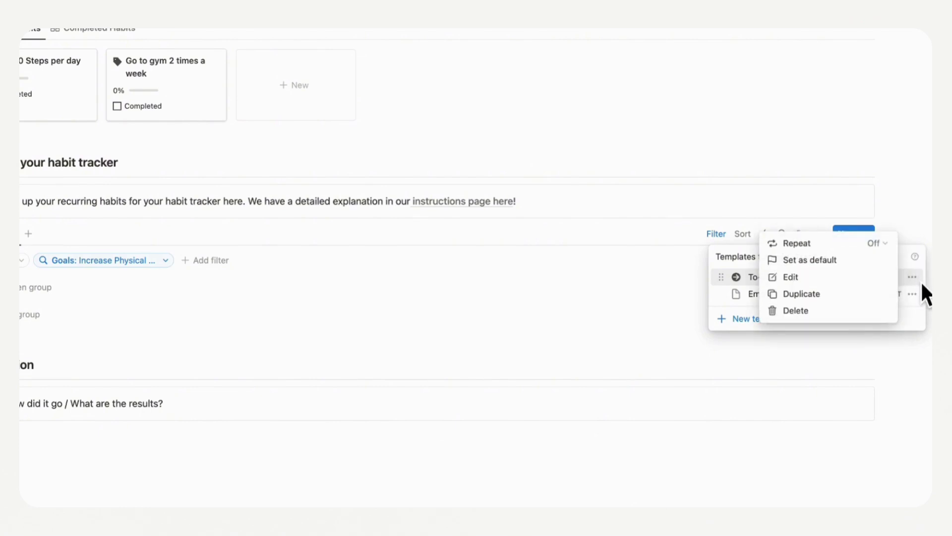
pyautogui.click(875, 294)
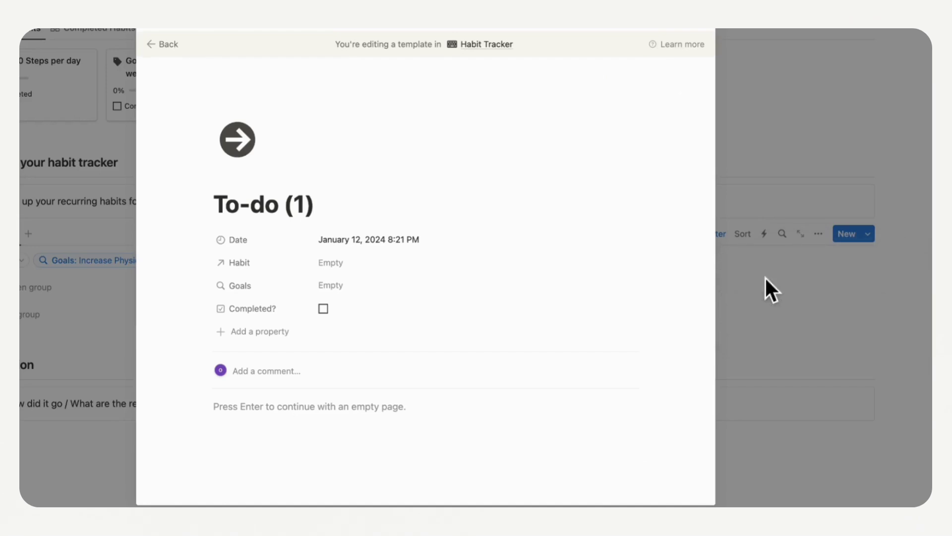
pyautogui.tripleClick(289, 209)
pyautogui.write('10')
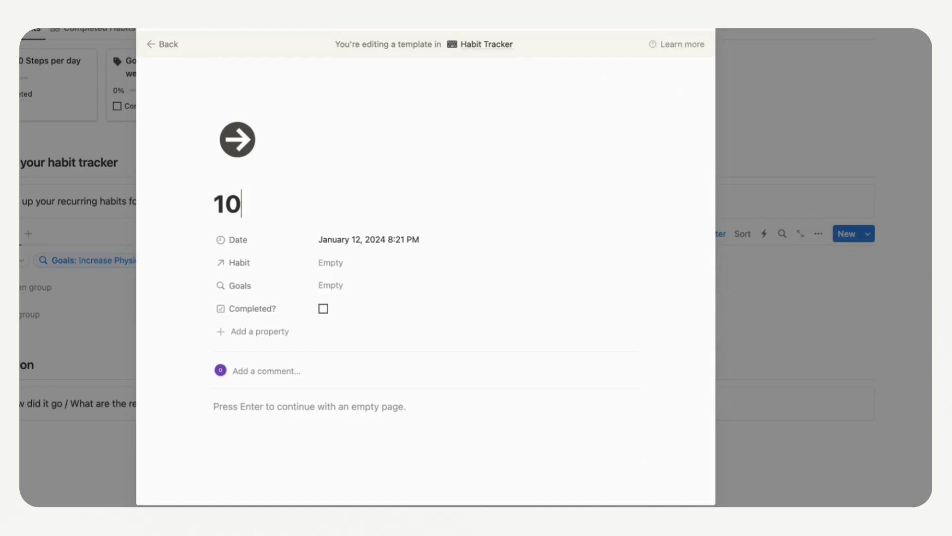
pyautogui.write(',000 steps perd')
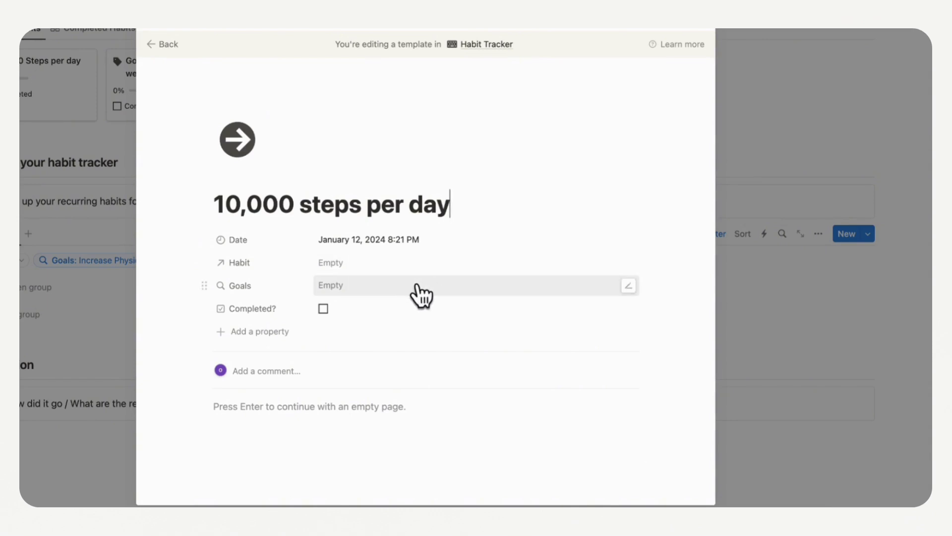
# - Link the new template to the 10,000 Steps per day habit and return to the goal page
pyautogui.click(354, 265)
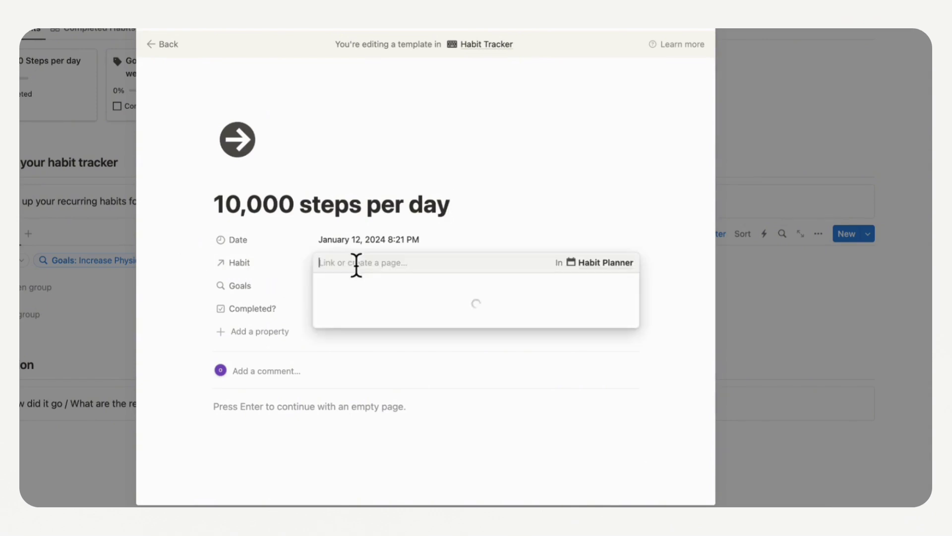
pyautogui.click(436, 308)
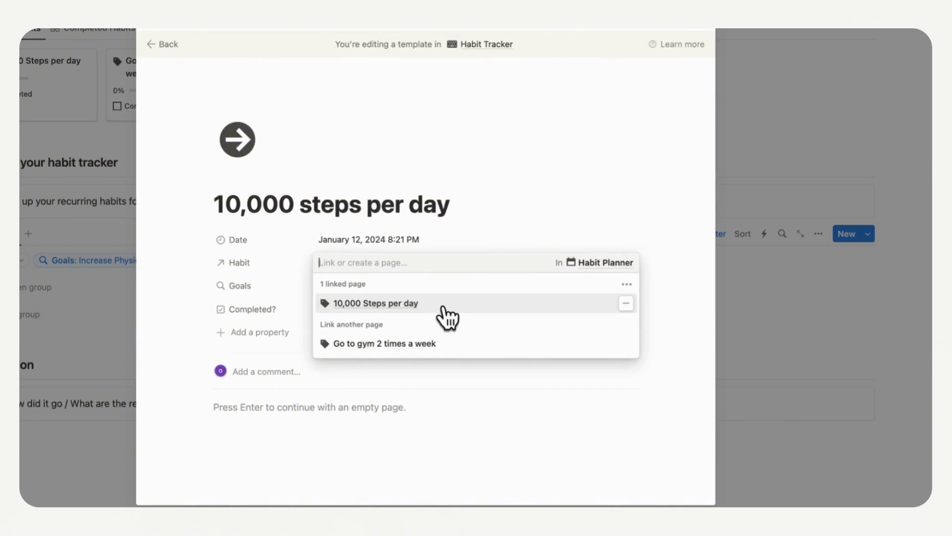
pyautogui.click(488, 226)
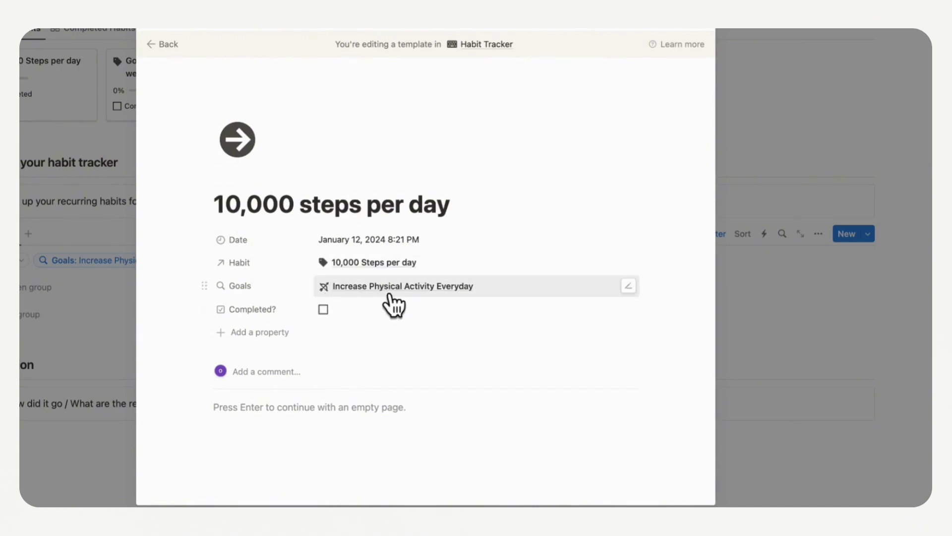
pyautogui.scroll(-1, 399, 292)
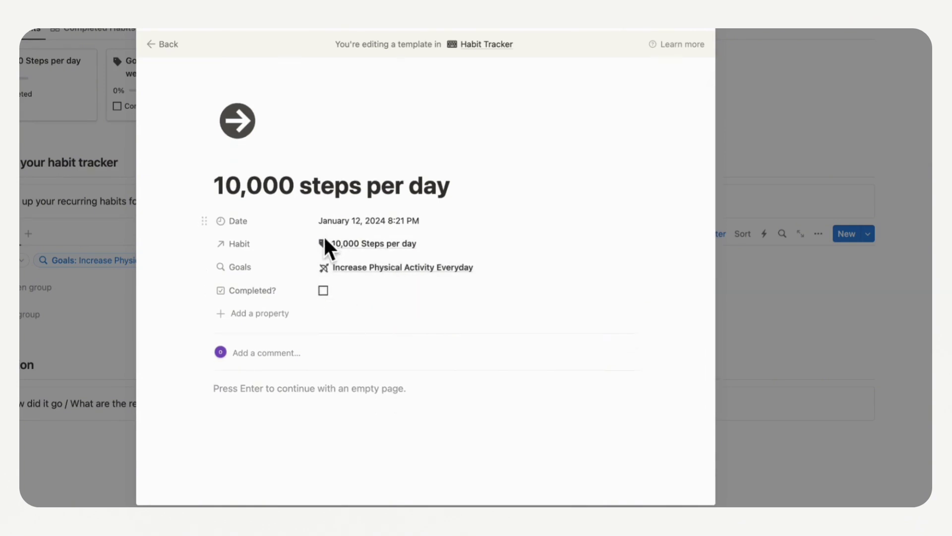
pyautogui.click(167, 44)
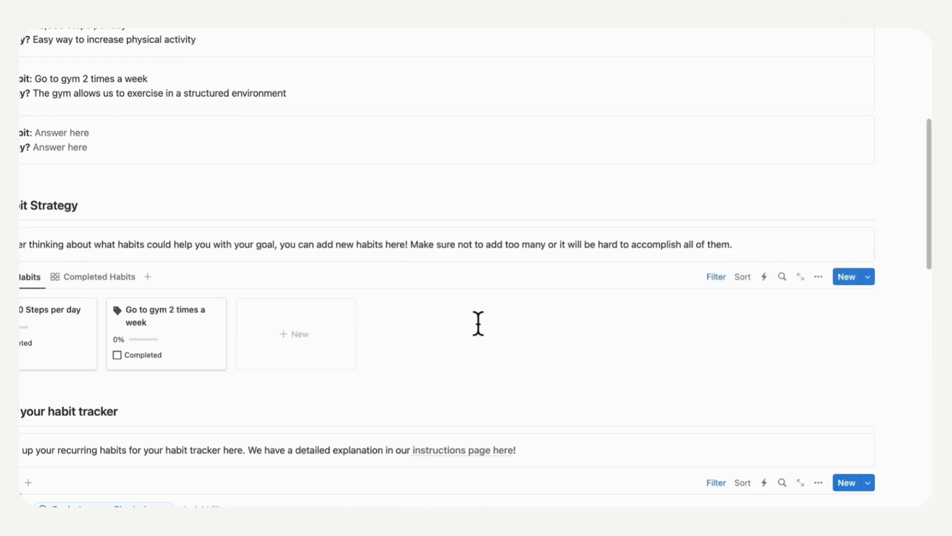
# - Set the 10,000 steps per day template to repeat every day with creation at 8:24 PM, save it and close the template list
pyautogui.scroll(-5, 496, 347)
pyautogui.click(868, 342)
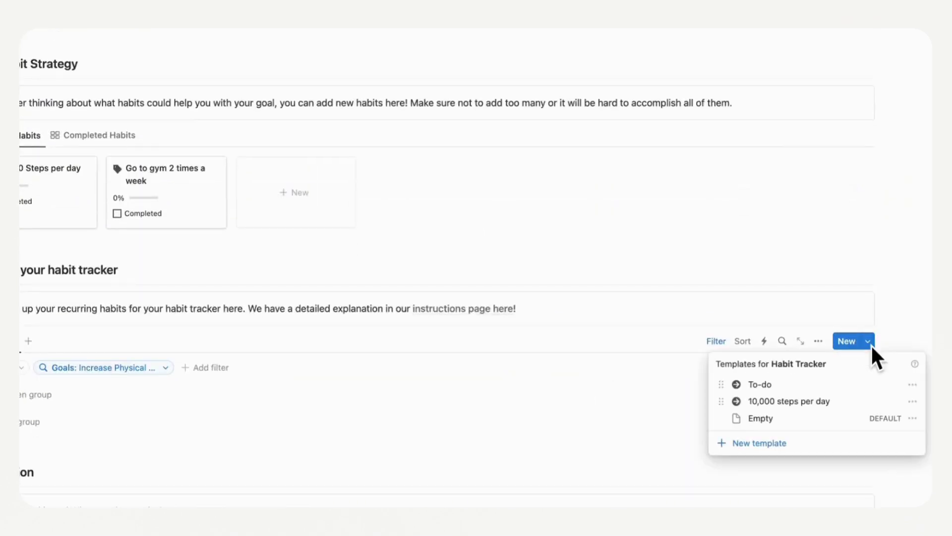
pyautogui.click(912, 401)
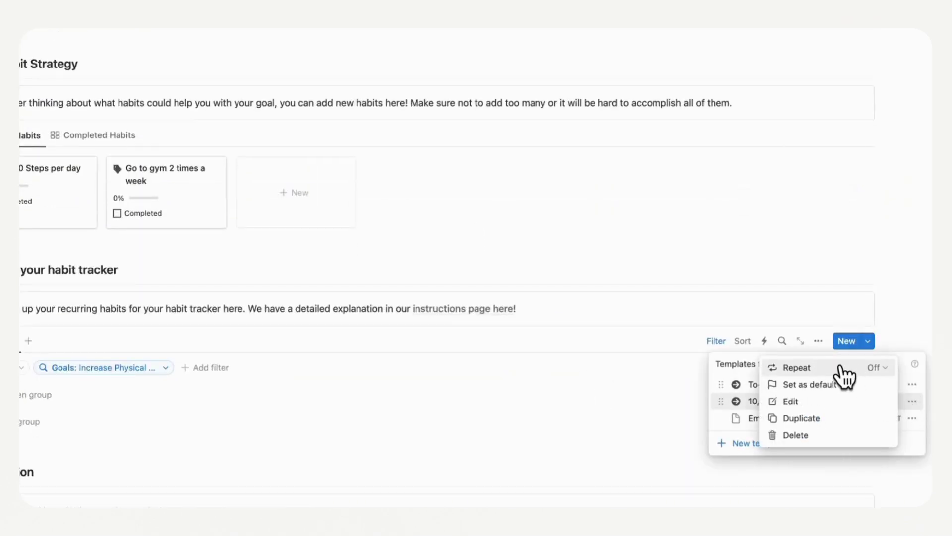
pyautogui.click(874, 367)
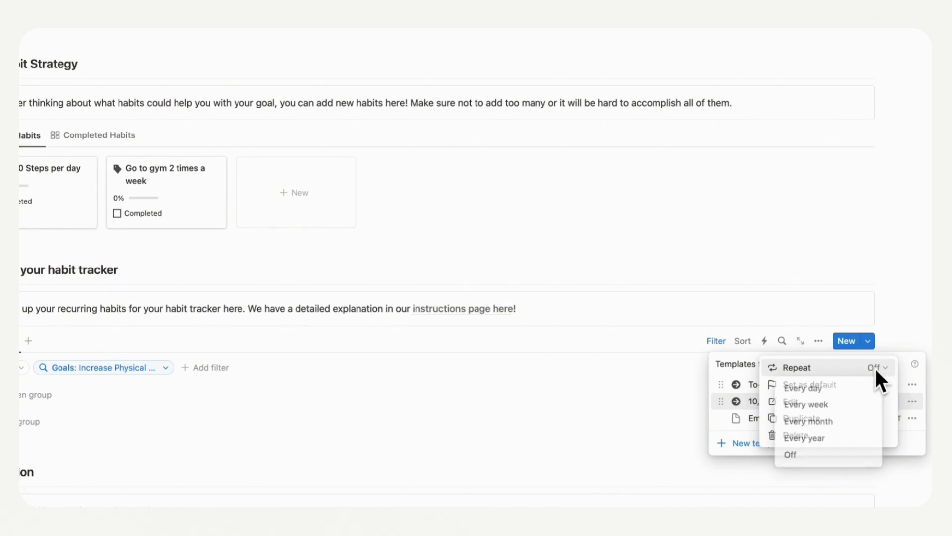
pyautogui.click(835, 388)
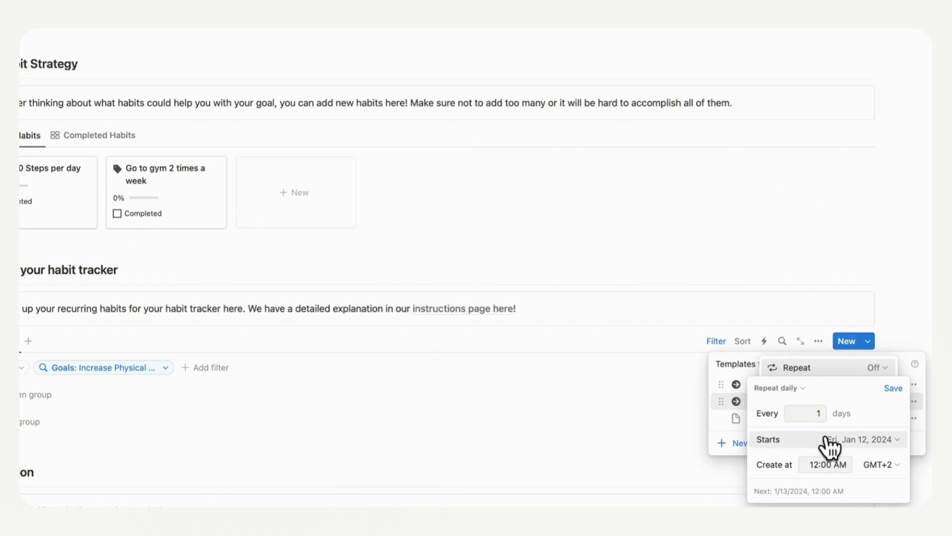
pyautogui.click(829, 471)
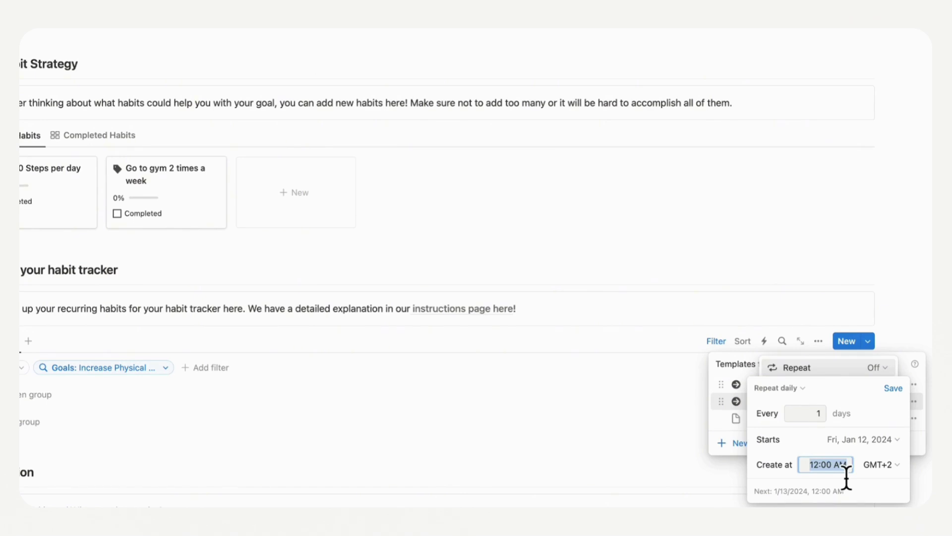
pyautogui.write('8:24 PM')
pyautogui.click(894, 390)
pyautogui.click(912, 339)
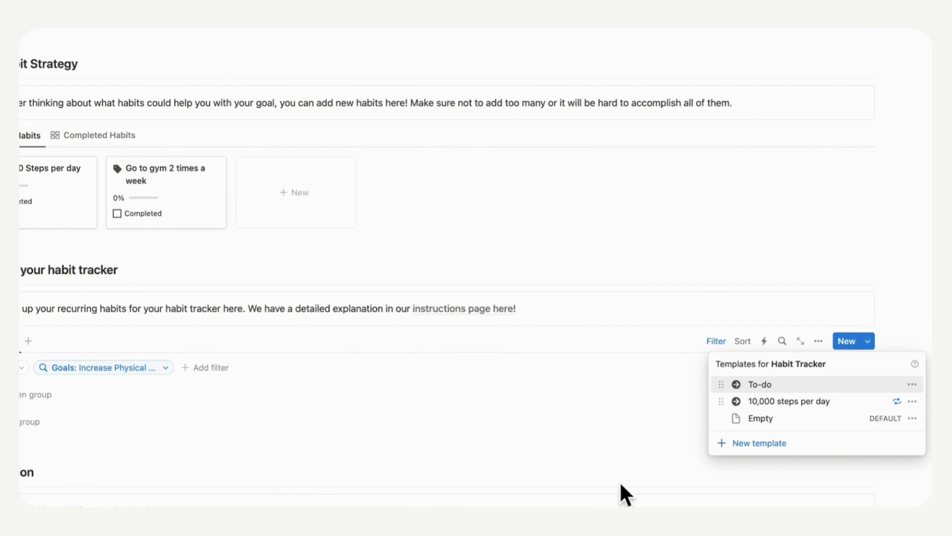
pyautogui.click(921, 341)
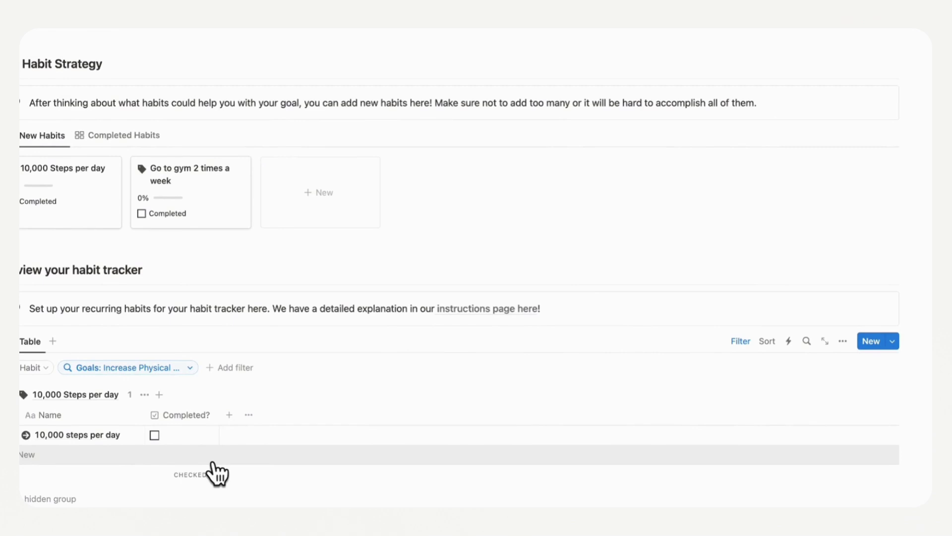
# - Reopen the list of Habit Tracker templates
pyautogui.click(893, 341)
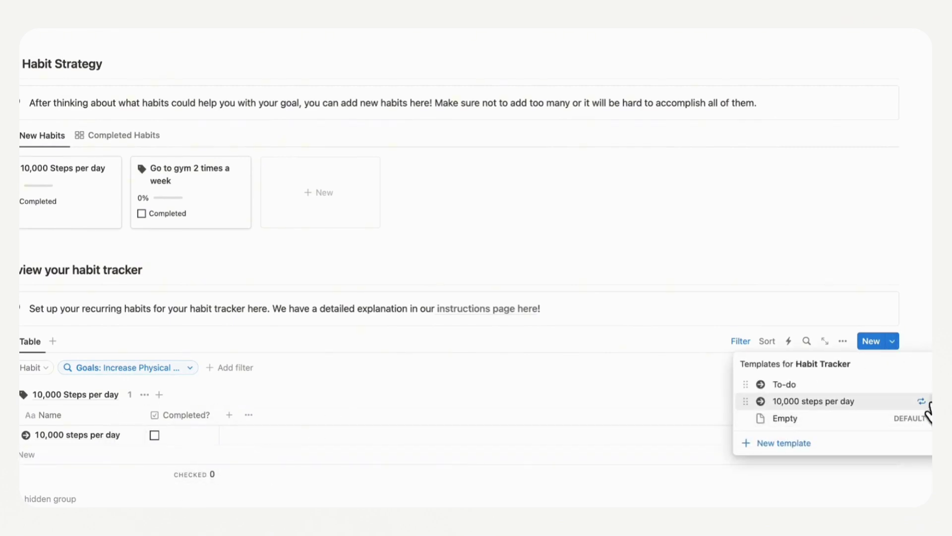